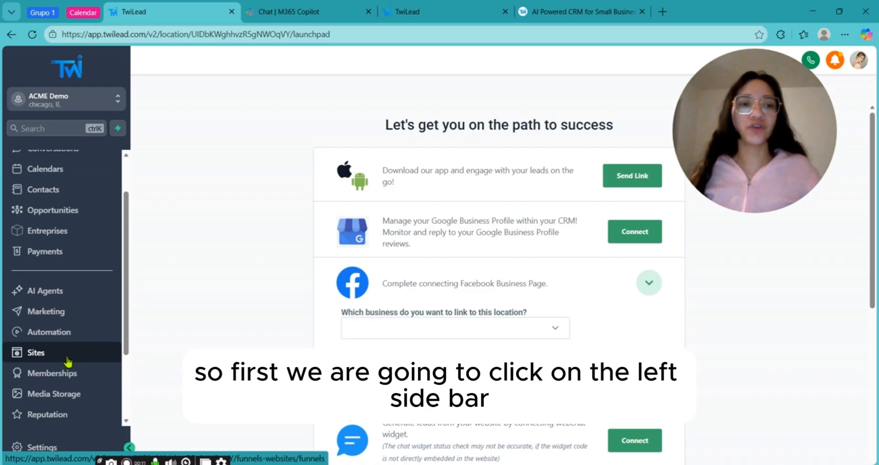
# Step: Open the Forms list in the Sites section
pyautogui.click(67, 362)
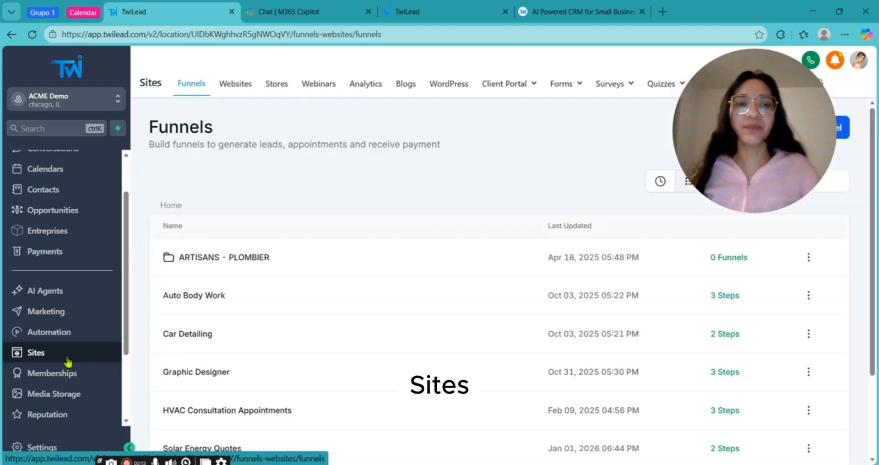
pyautogui.click(561, 86)
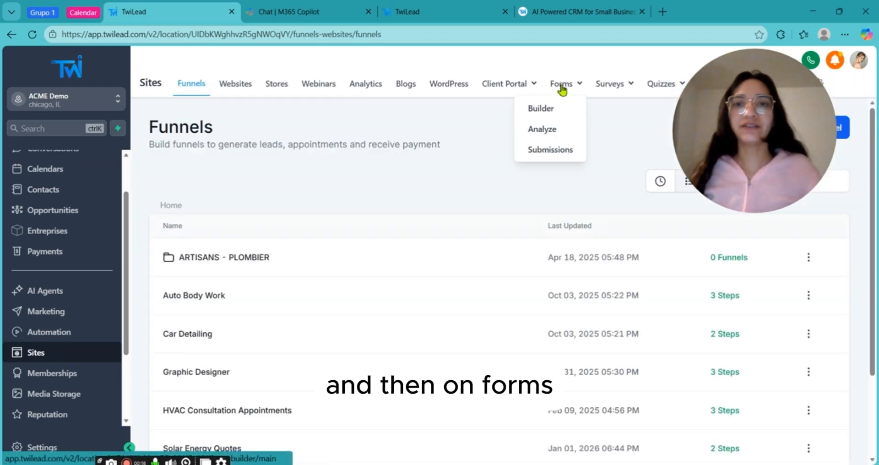
pyautogui.click(561, 87)
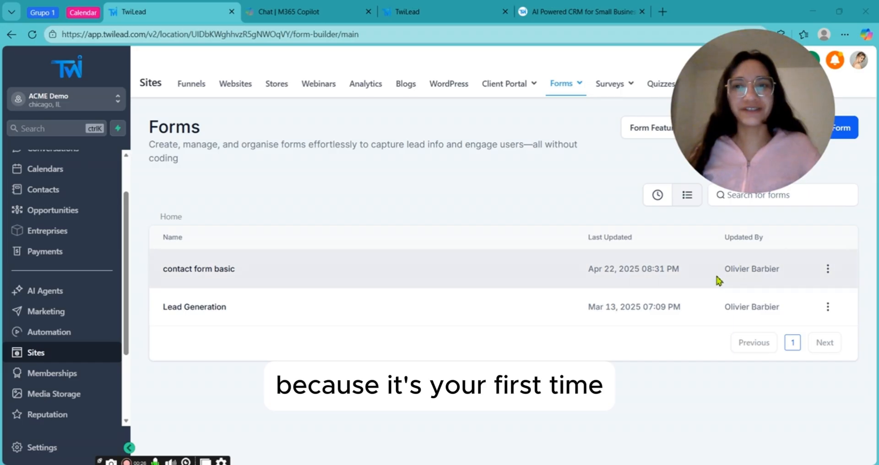
pyautogui.moveTo(768, 118); pyautogui.dragTo(661, 130)
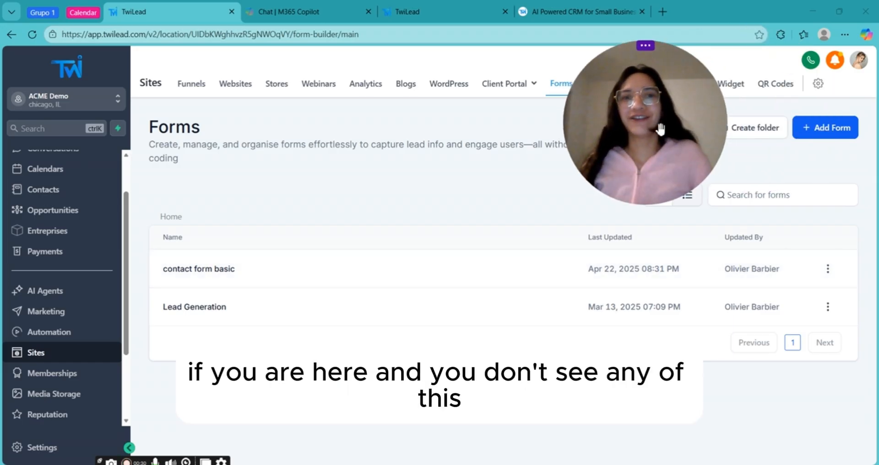
# Step: Start a new form from templates and continue to the template library
pyautogui.click(833, 138)
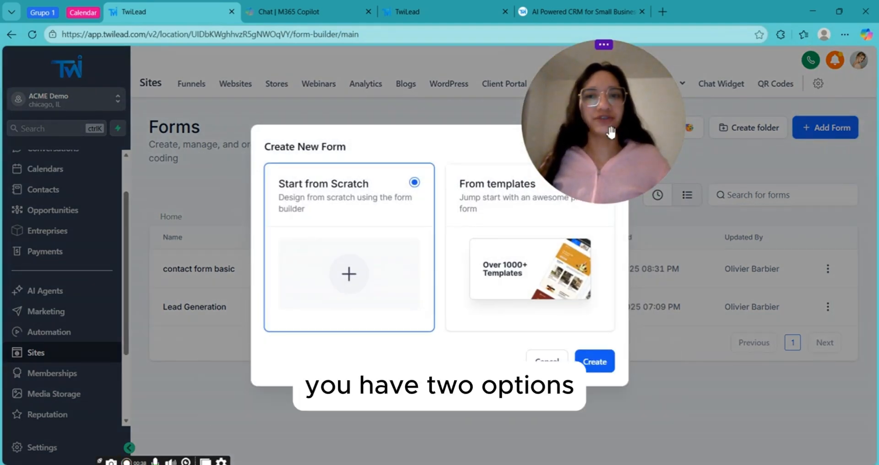
pyautogui.moveTo(611, 133); pyautogui.dragTo(754, 120)
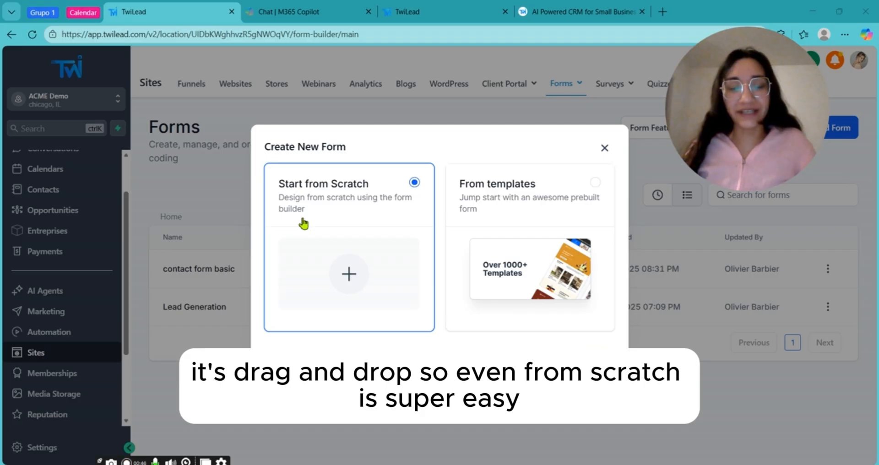
pyautogui.click(594, 184)
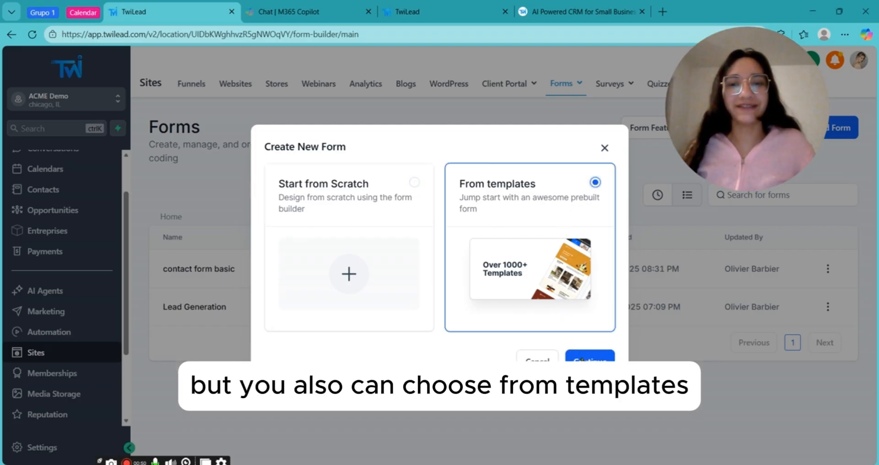
pyautogui.click(590, 356)
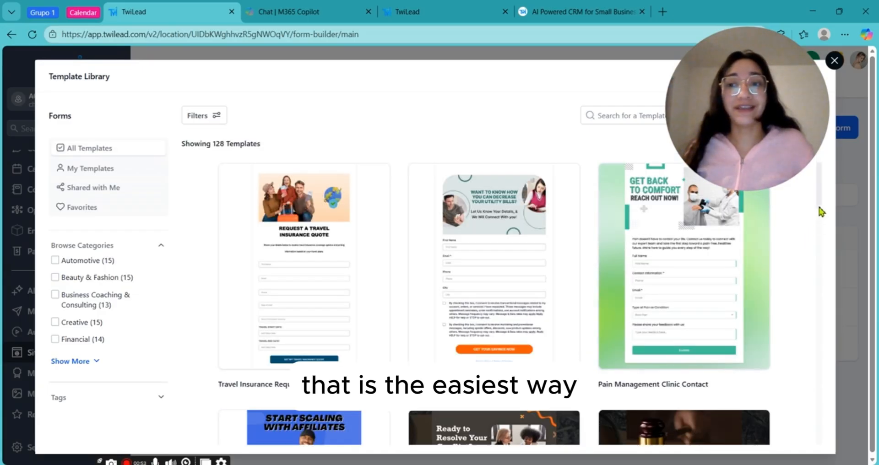
# Step: Browse the template library, view My Templates, and return to All Templates
pyautogui.scroll(-1, 821, 205)
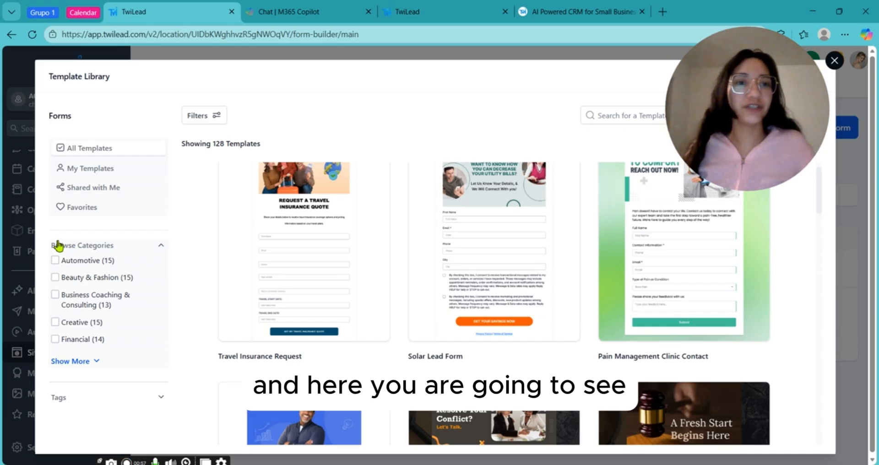
pyautogui.click(66, 172)
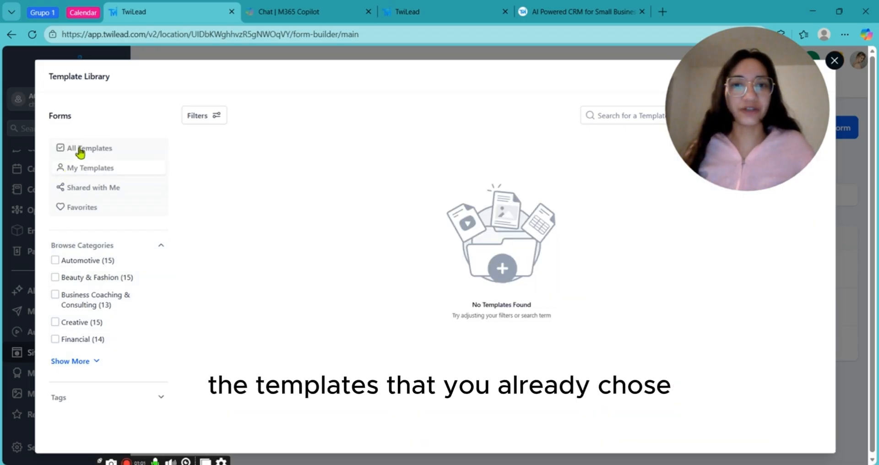
pyautogui.click(81, 150)
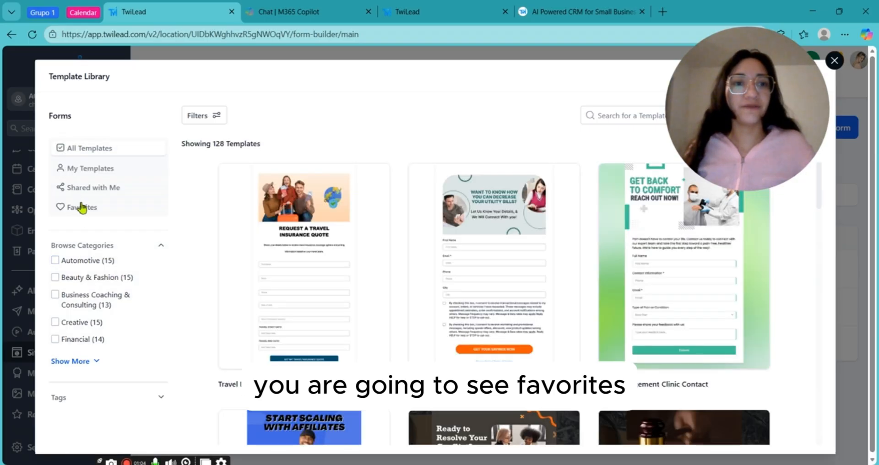
# Step: Add the Travel Insurance Request template to favorites, check the Favorites list, and return to All Templates
pyautogui.moveTo(375, 189)
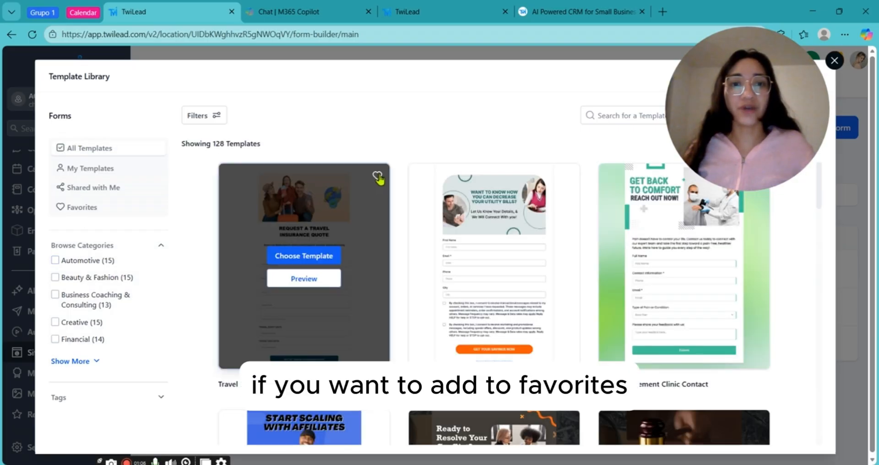
pyautogui.click(70, 208)
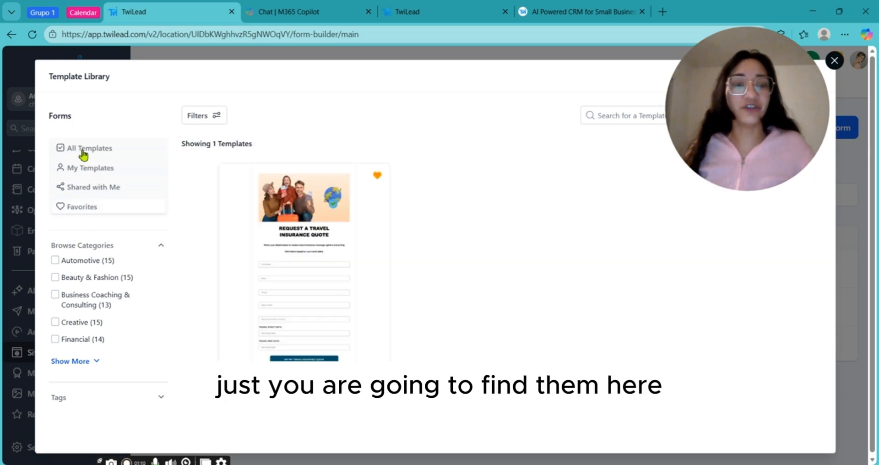
pyautogui.click(83, 151)
# Step: Expand the full category list and filter the templates by Real Estate
pyautogui.click(73, 362)
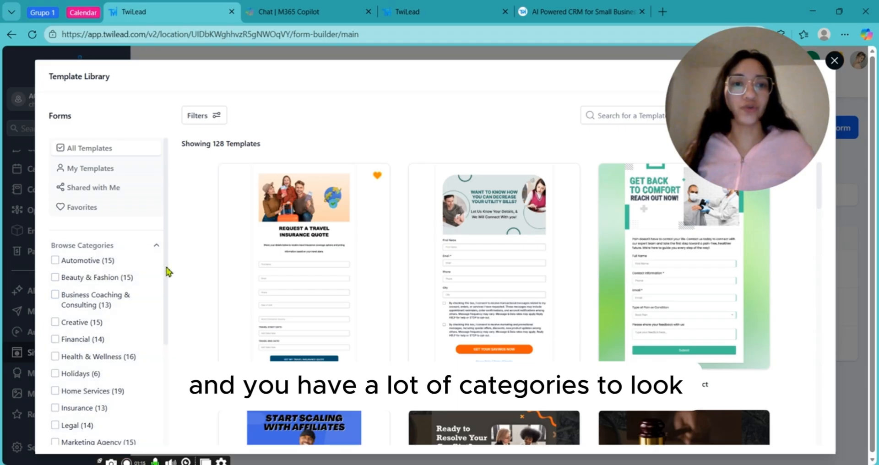
pyautogui.moveTo(167, 272); pyautogui.dragTo(159, 401)
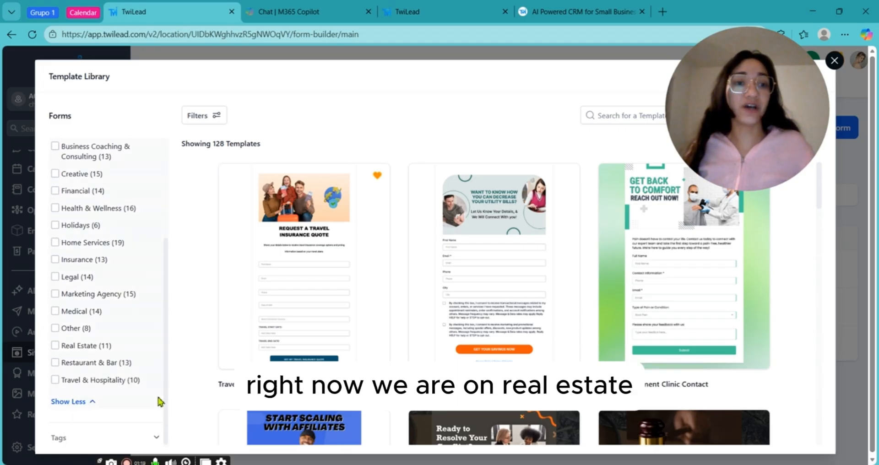
pyautogui.click(55, 345)
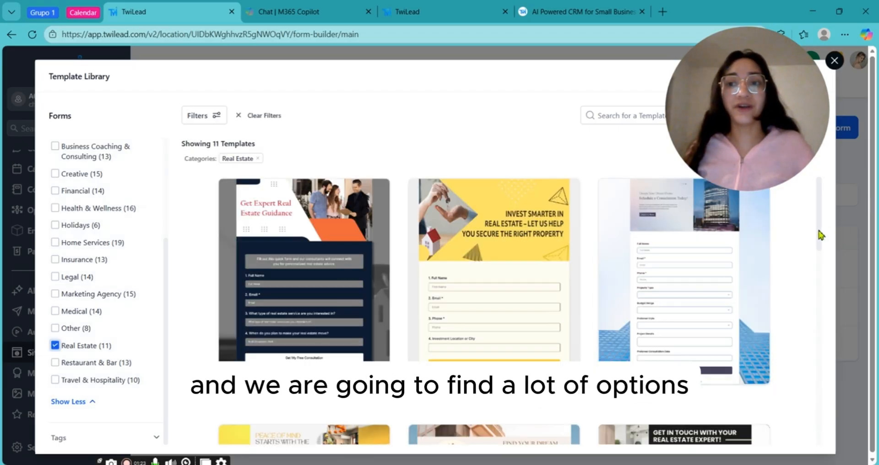
pyautogui.moveTo(819, 235); pyautogui.dragTo(830, 216)
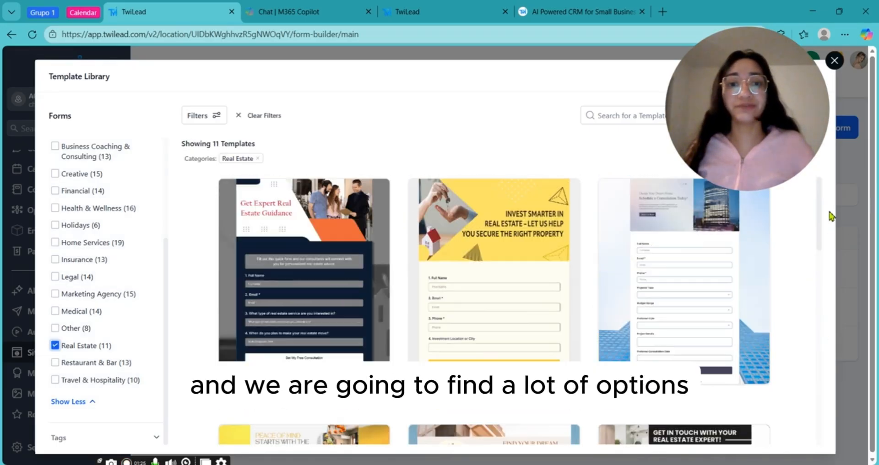
# Step: Try the Creative category filter in place of Real Estate, and switch back to the Real Estate templates
pyautogui.click(55, 346)
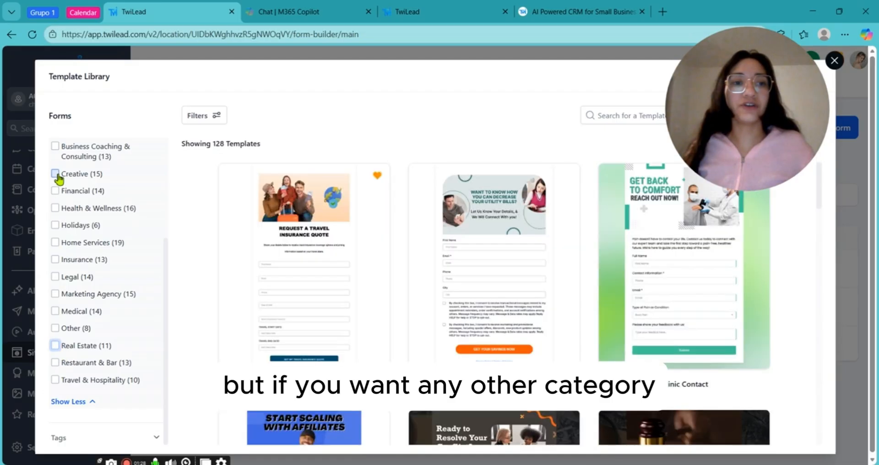
pyautogui.click(55, 174)
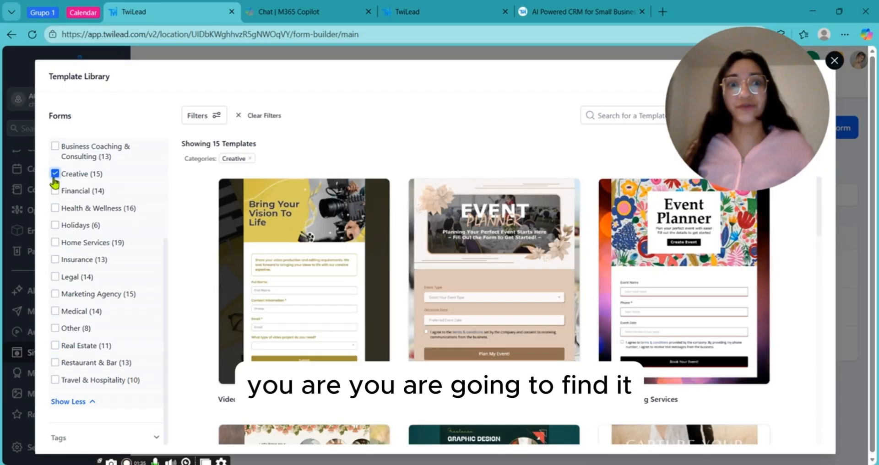
pyautogui.click(55, 175)
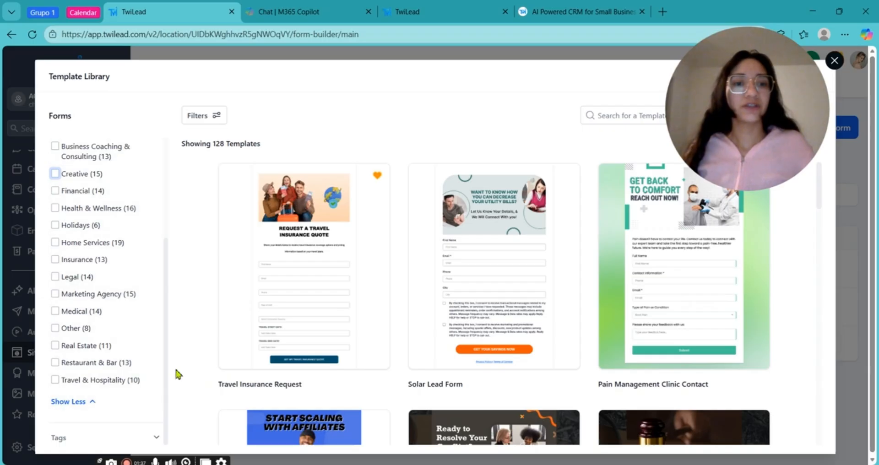
pyautogui.click(55, 345)
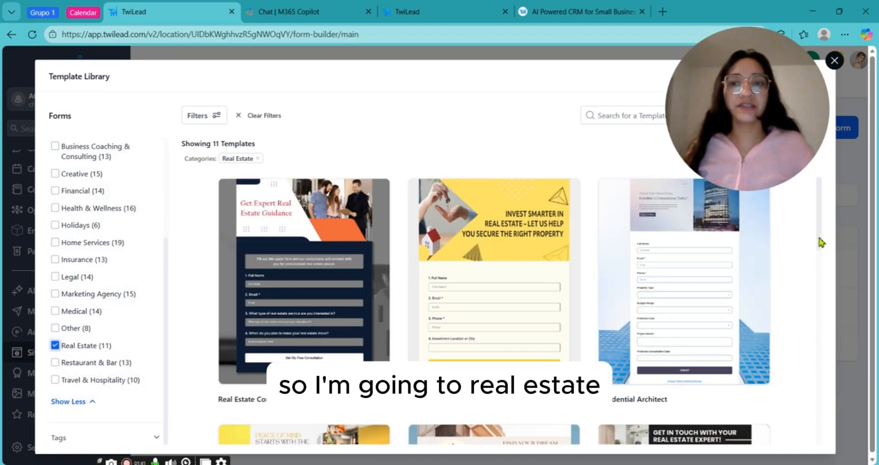
pyautogui.moveTo(819, 238)
pyautogui.mouseDown()
pyautogui.moveTo(787, 413)
pyautogui.moveTo(810, 227)
pyautogui.mouseUp()
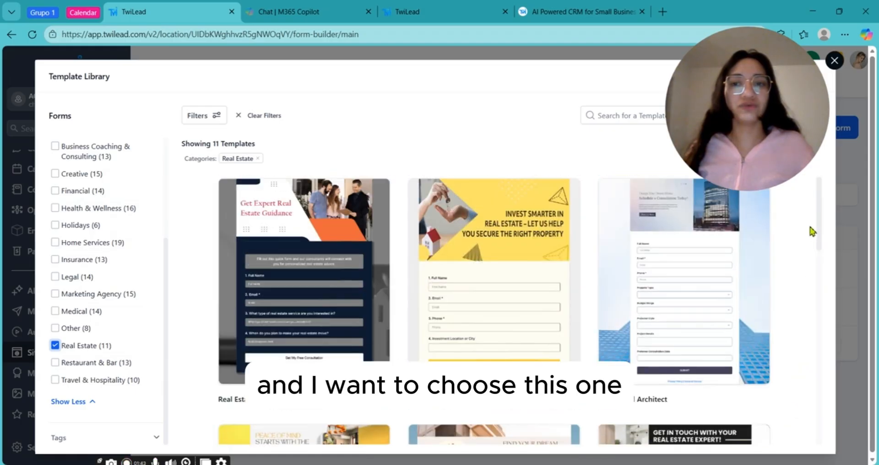
# Step: Preview the Residential Architect template and review its header and fields down to the end of the form
pyautogui.moveTo(705, 265)
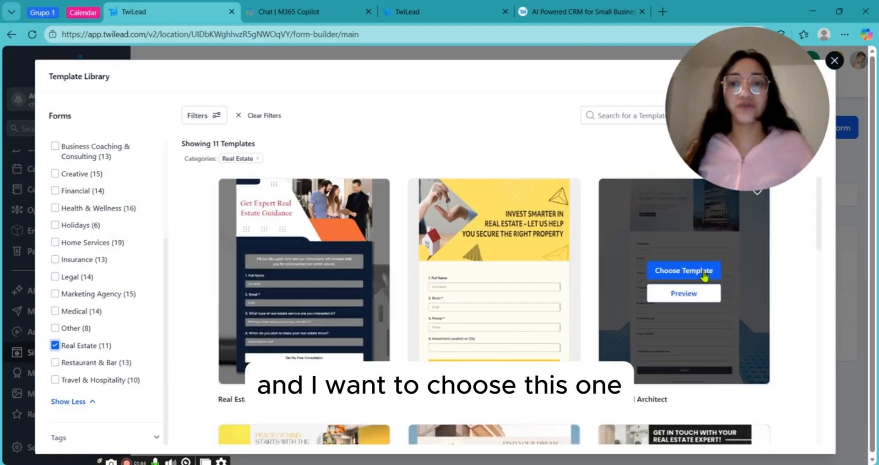
pyautogui.click(690, 295)
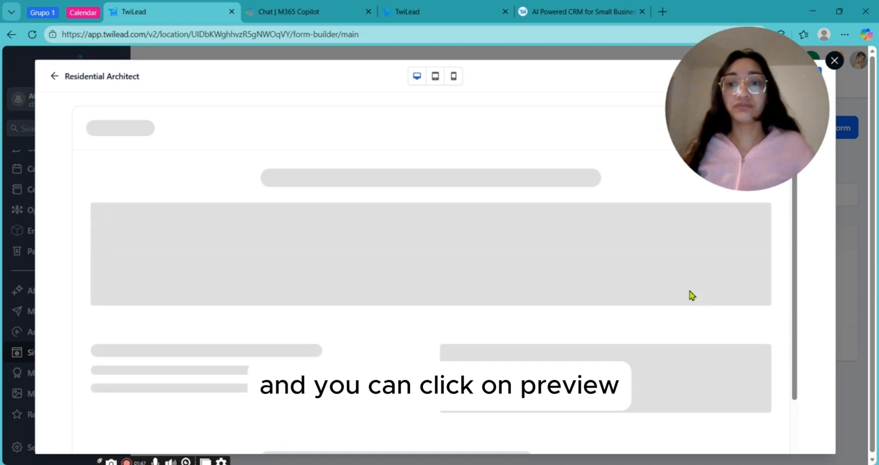
pyautogui.scroll(-4, 771, 369)
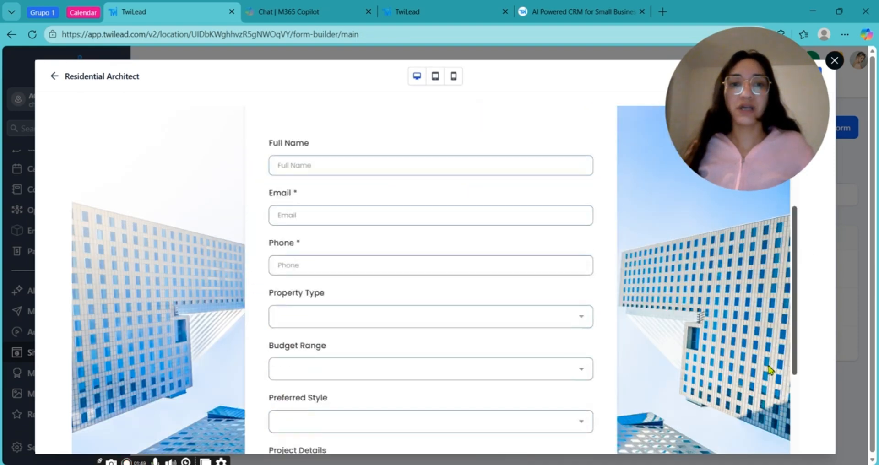
pyautogui.scroll(-1, 771, 370)
pyautogui.scroll(-2, 796, 390)
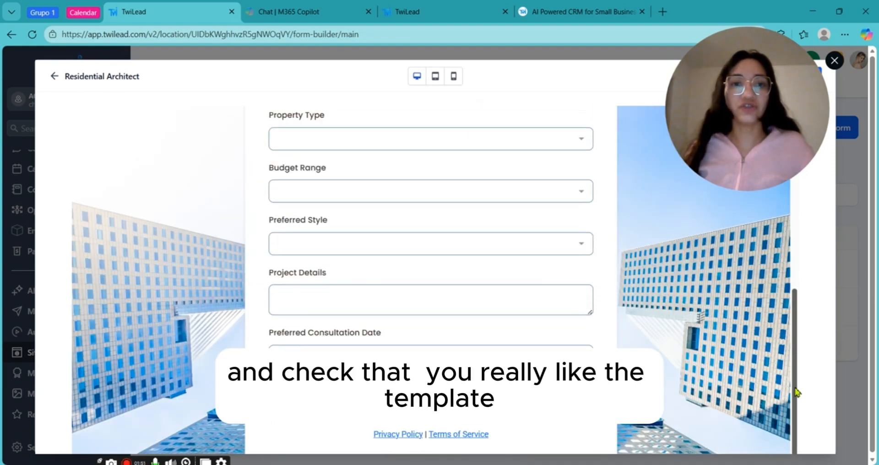
pyautogui.moveTo(795, 392); pyautogui.dragTo(542, 133)
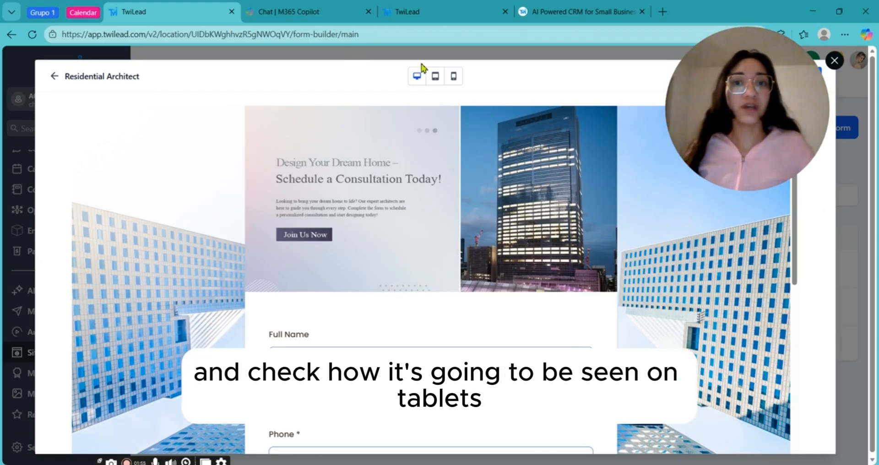
# Step: Check the template's tablet and mobile layouts, leave the preview, and create the form from the Residential Architect template
pyautogui.click(435, 78)
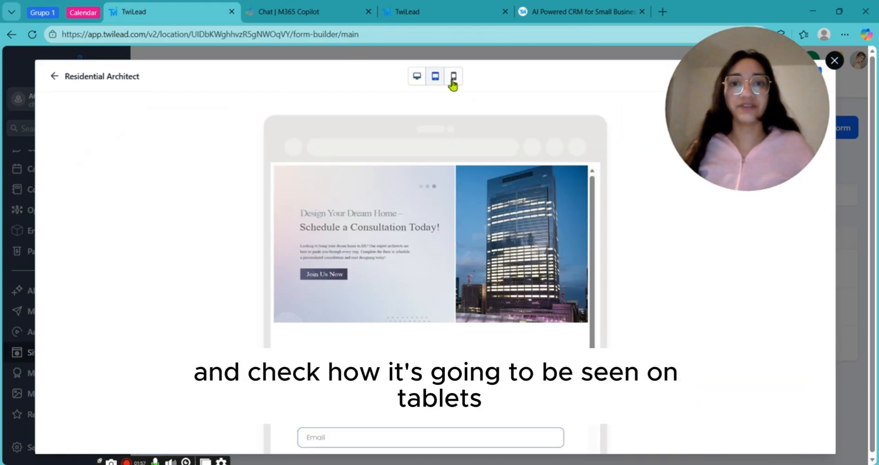
pyautogui.click(453, 78)
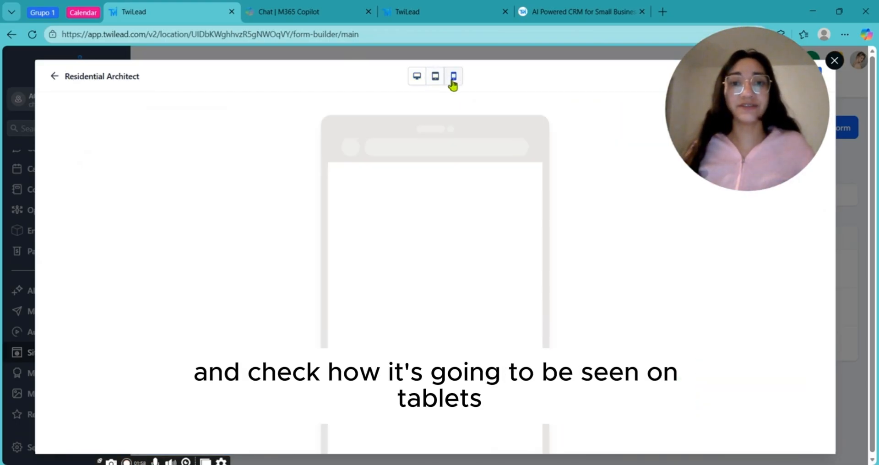
pyautogui.click(55, 78)
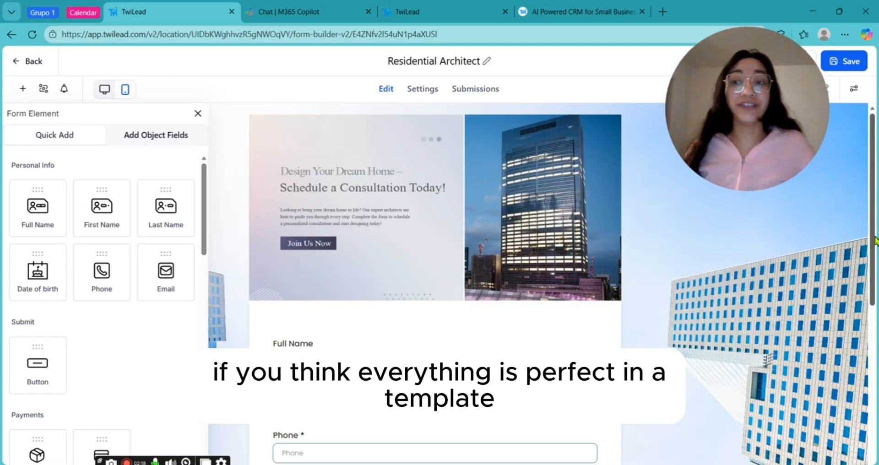
# Step: Review the whole Residential Architect form and the form elements available for adding to it
pyautogui.moveTo(874, 243); pyautogui.dragTo(868, 397)
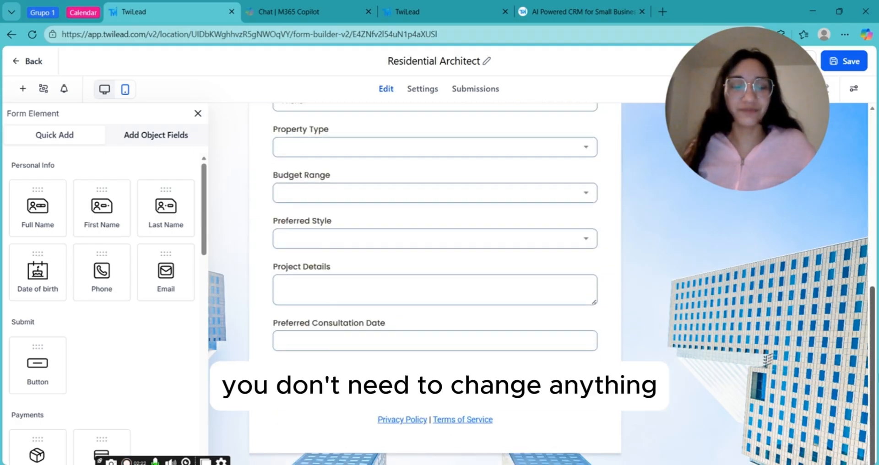
pyautogui.scroll(10, 347, 223)
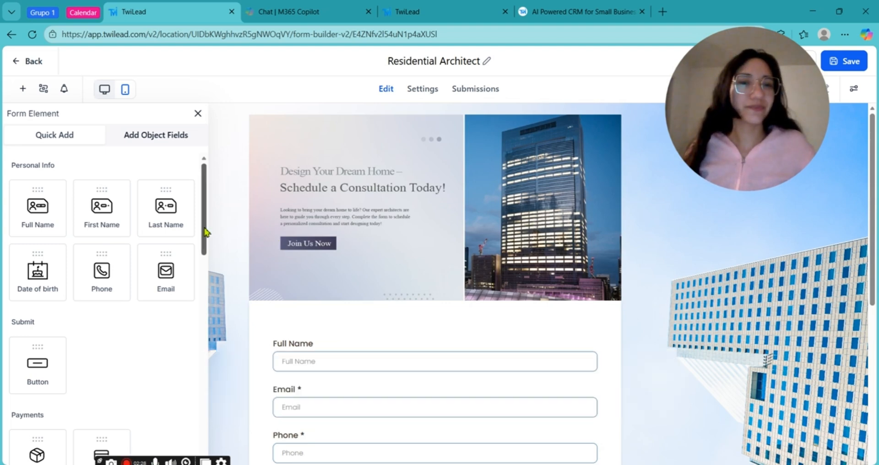
pyautogui.scroll(-1, 206, 238)
pyautogui.scroll(1, 206, 239)
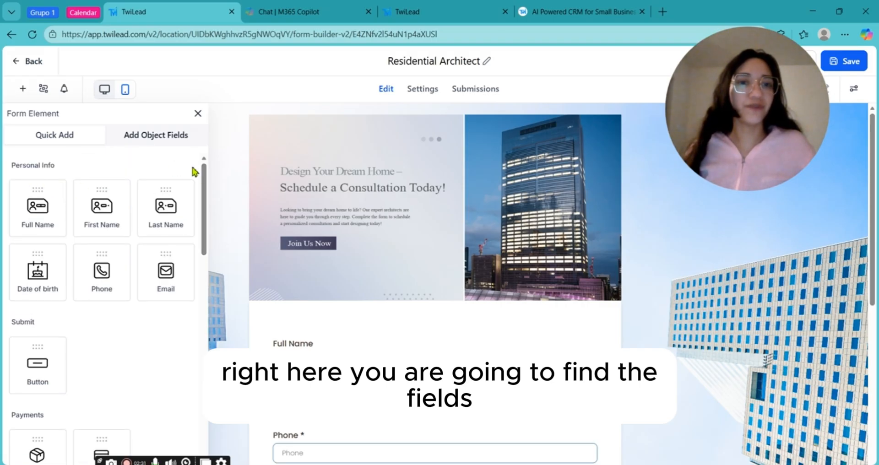
pyautogui.moveTo(204, 178); pyautogui.dragTo(204, 182)
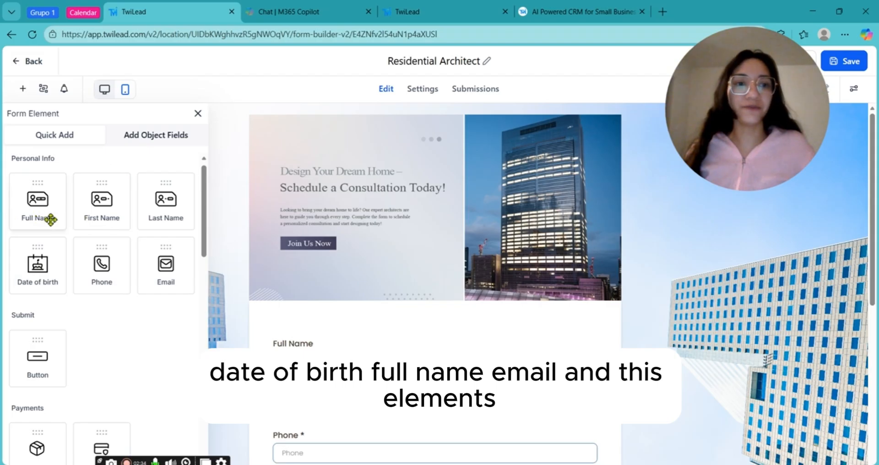
pyautogui.moveTo(205, 241); pyautogui.dragTo(203, 214)
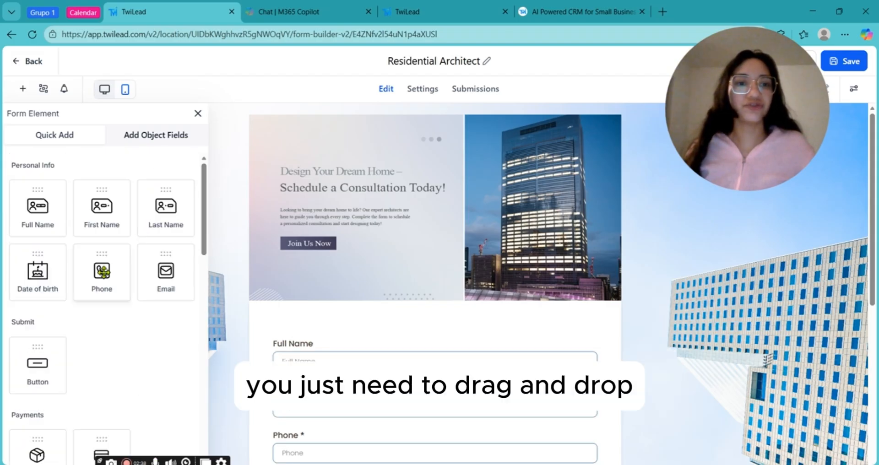
# Step: Move the Full Name field below the Email field in the form
pyautogui.moveTo(103, 273); pyautogui.dragTo(327, 353)
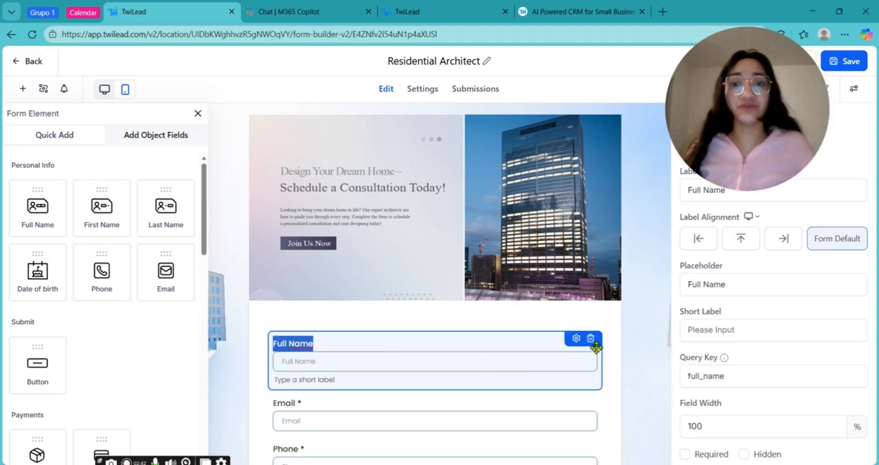
pyautogui.moveTo(508, 350); pyautogui.dragTo(493, 386)
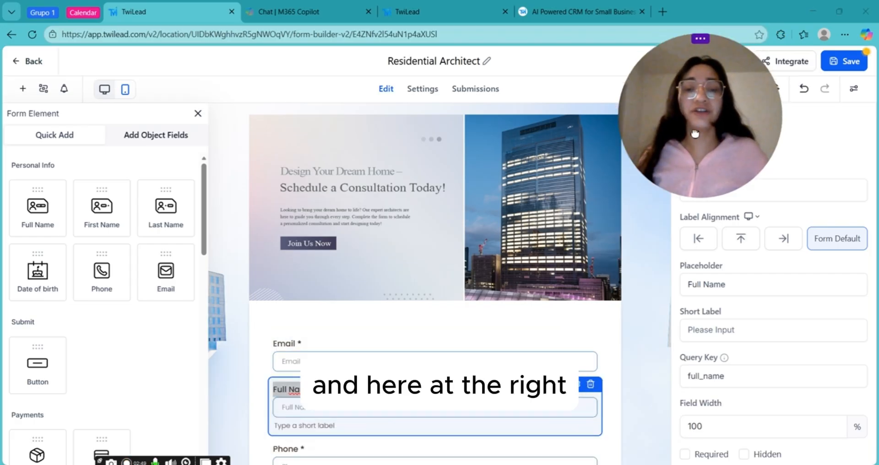
pyautogui.moveTo(695, 133); pyautogui.dragTo(605, 125)
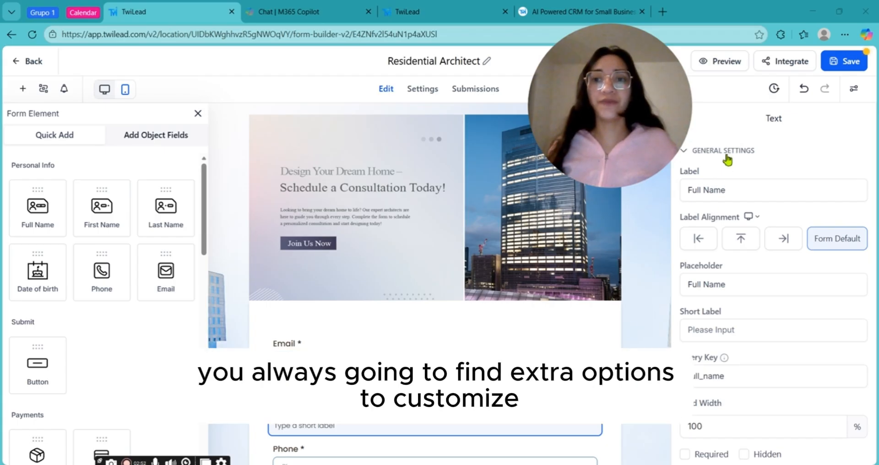
# Step: Examine the Full Name field's general settings, including its label and short label, and glance at the form's style options
pyautogui.click(745, 193)
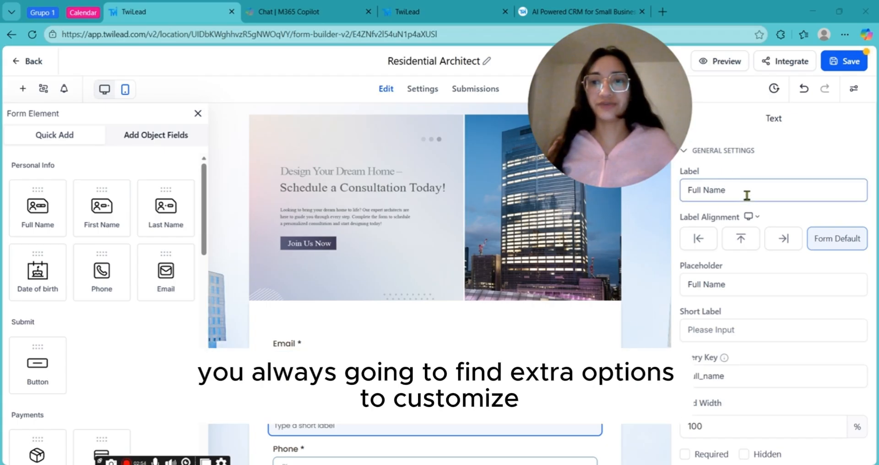
pyautogui.click(751, 330)
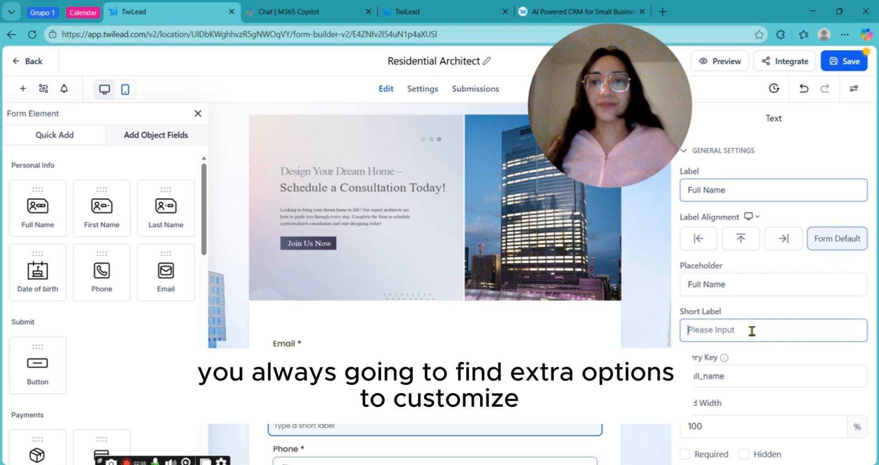
pyautogui.click(856, 91)
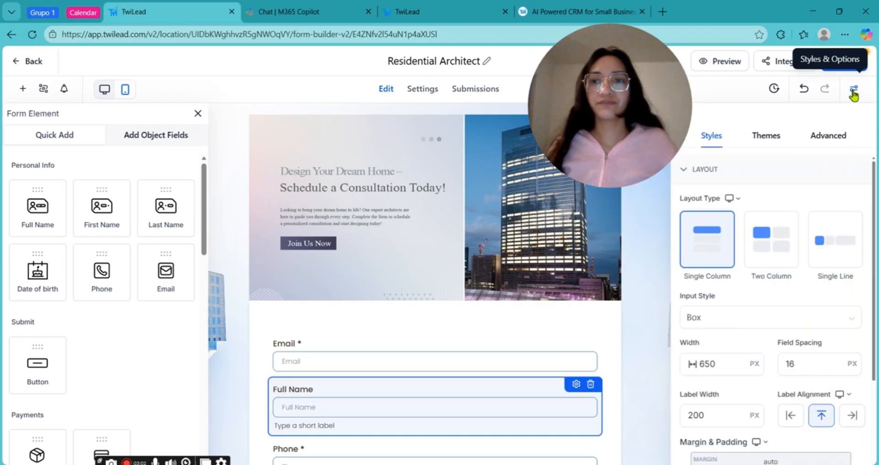
pyautogui.click(854, 91)
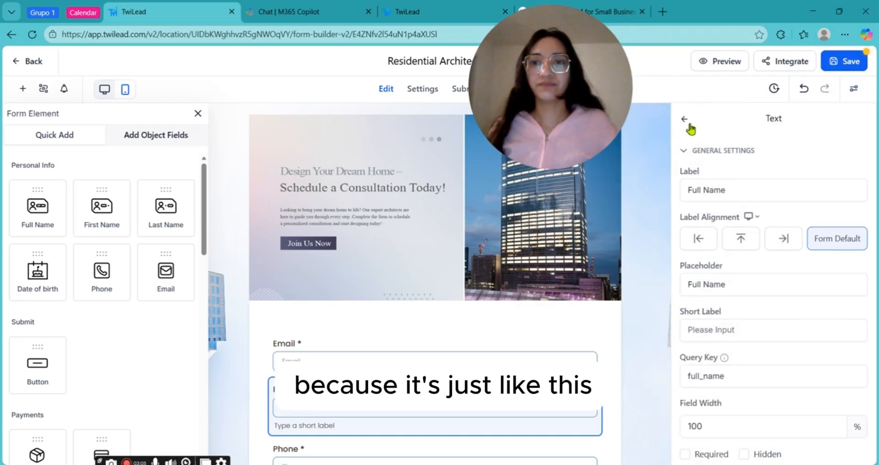
pyautogui.click(689, 124)
pyautogui.moveTo(532, 96); pyautogui.dragTo(651, 139)
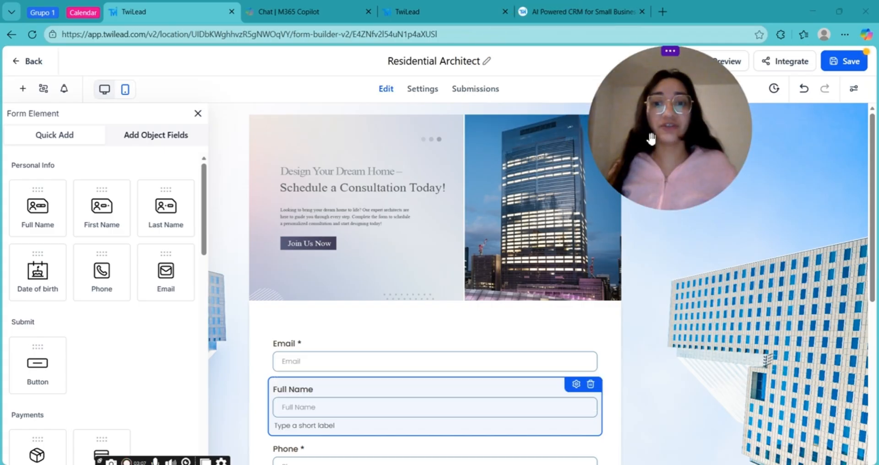
pyautogui.click(577, 387)
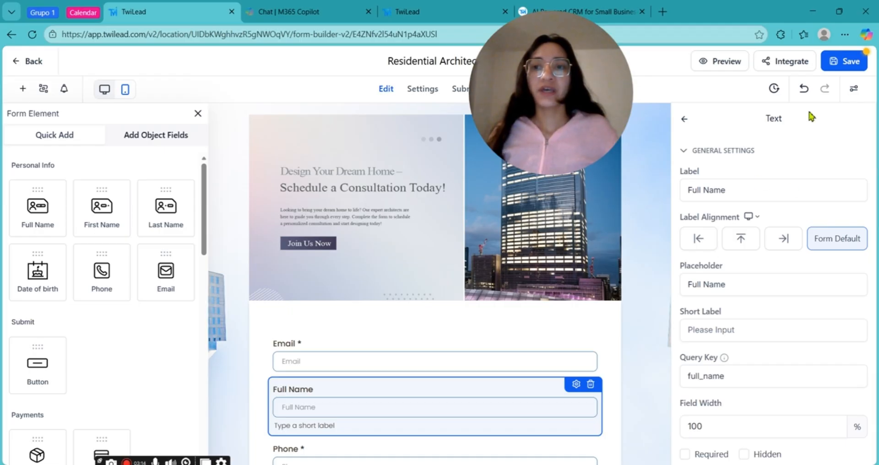
# Step: Look through the form-wide Styles, Themes and Advanced options, and return to the form canvas
pyautogui.click(854, 88)
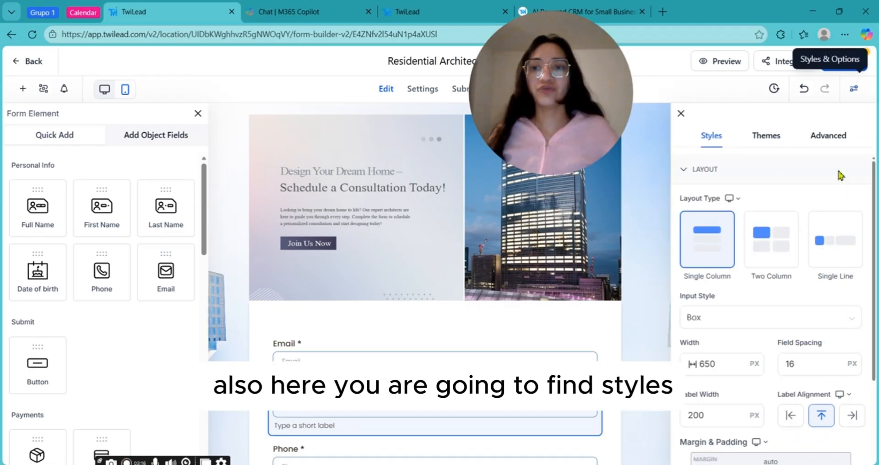
pyautogui.scroll(-3, 856, 258)
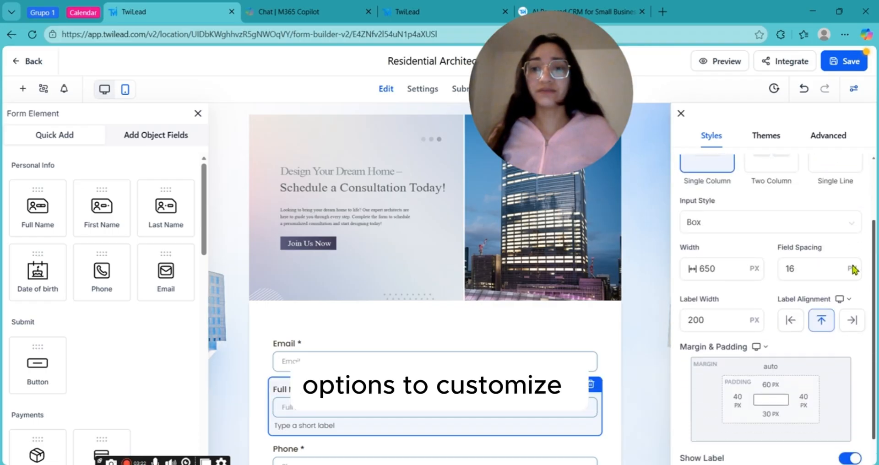
pyautogui.scroll(4, 857, 173)
pyautogui.click(776, 141)
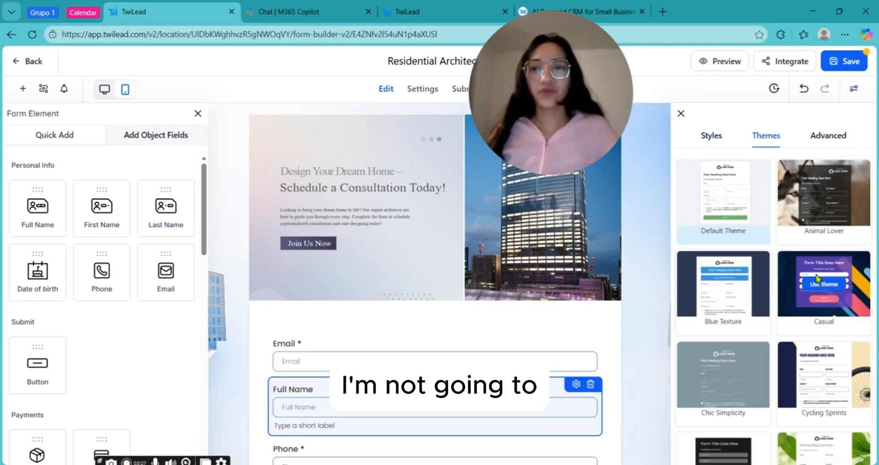
pyautogui.click(820, 138)
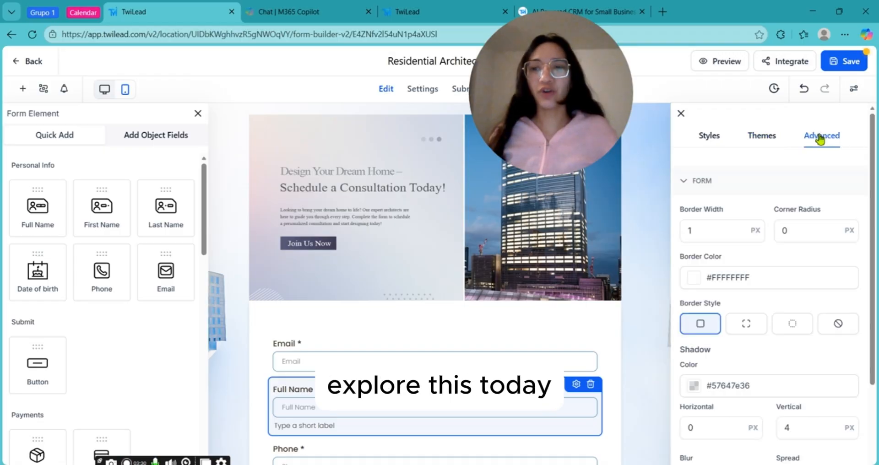
pyautogui.click(681, 115)
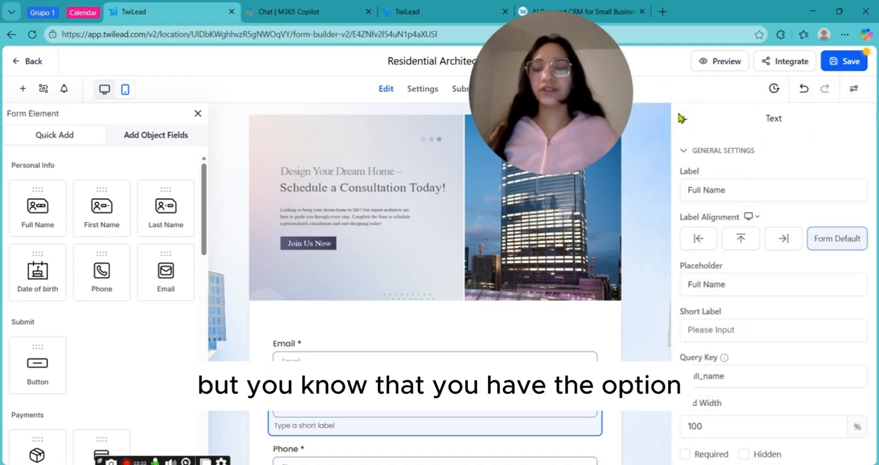
pyautogui.click(685, 121)
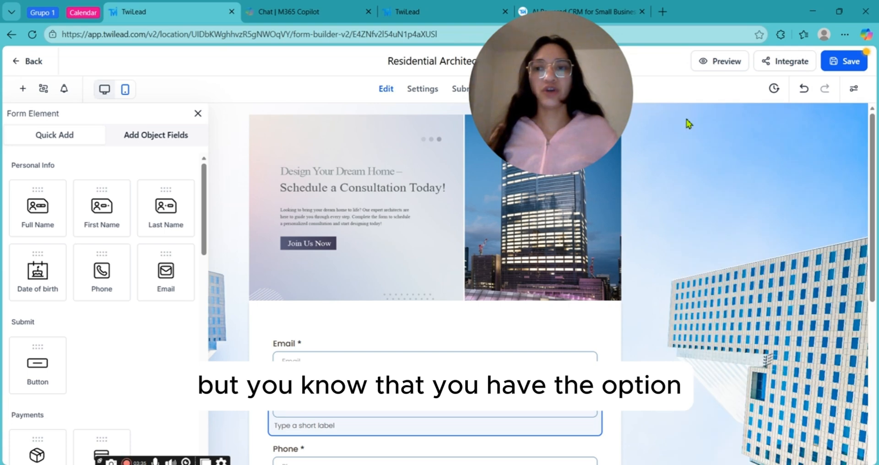
# Step: Browse the available form elements, from payments and address through text, choice and rating to the customized and other elements
pyautogui.moveTo(202, 203); pyautogui.dragTo(202, 249)
pyautogui.scroll(-2, 206, 261)
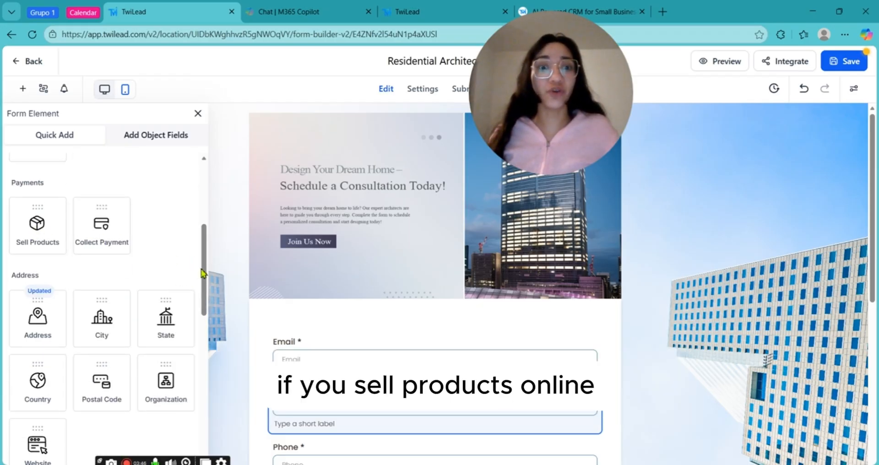
pyautogui.scroll(-3, 202, 273)
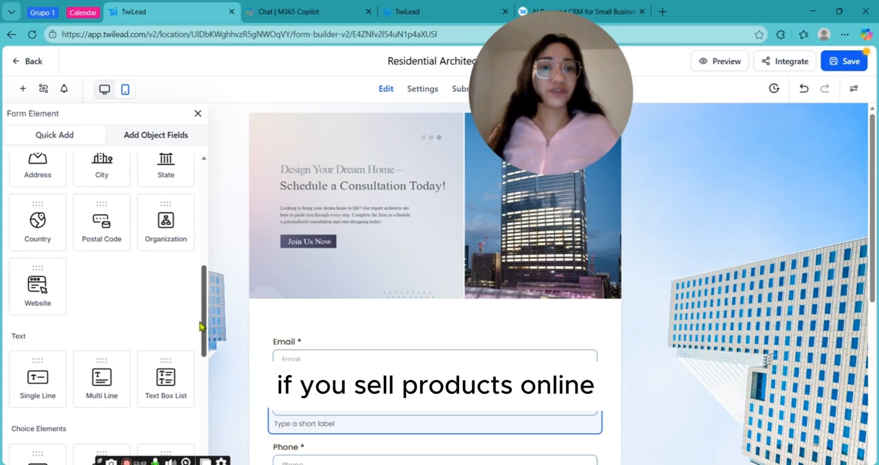
pyautogui.scroll(-3, 200, 326)
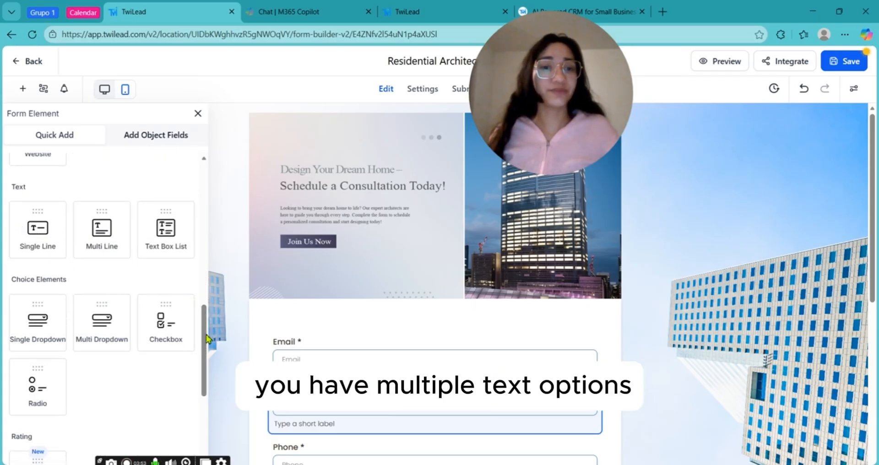
pyautogui.scroll(-3, 207, 339)
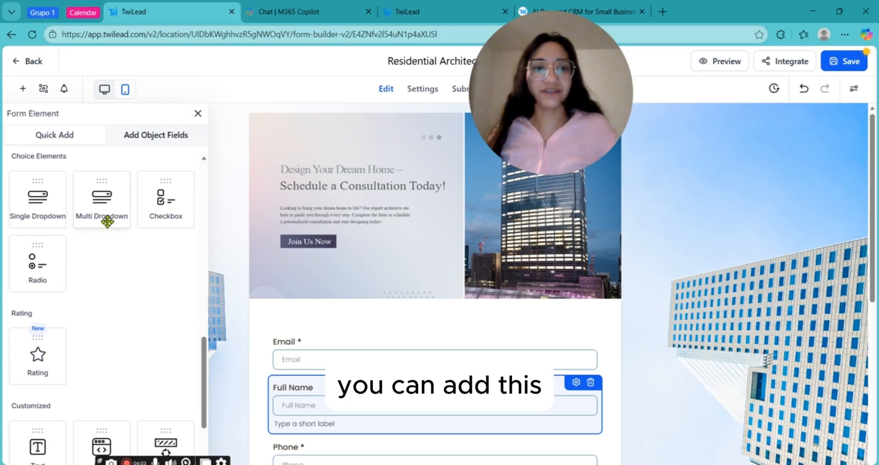
pyautogui.scroll(-5, 867, 378)
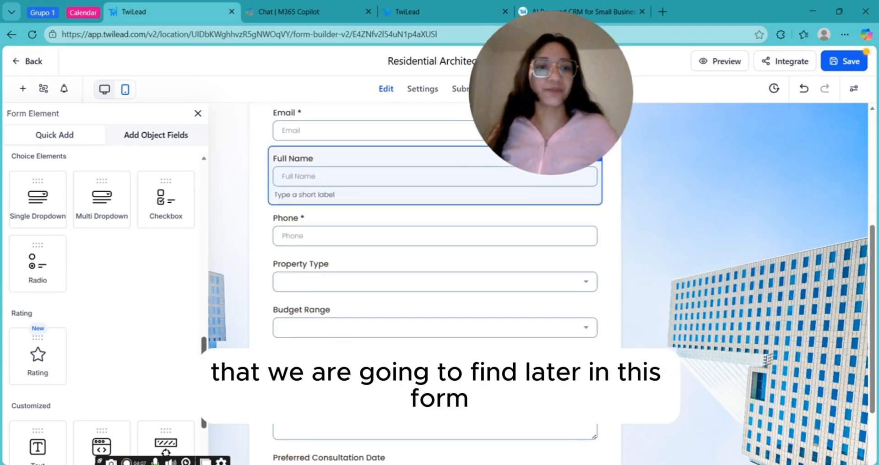
pyautogui.scroll(-1, 200, 383)
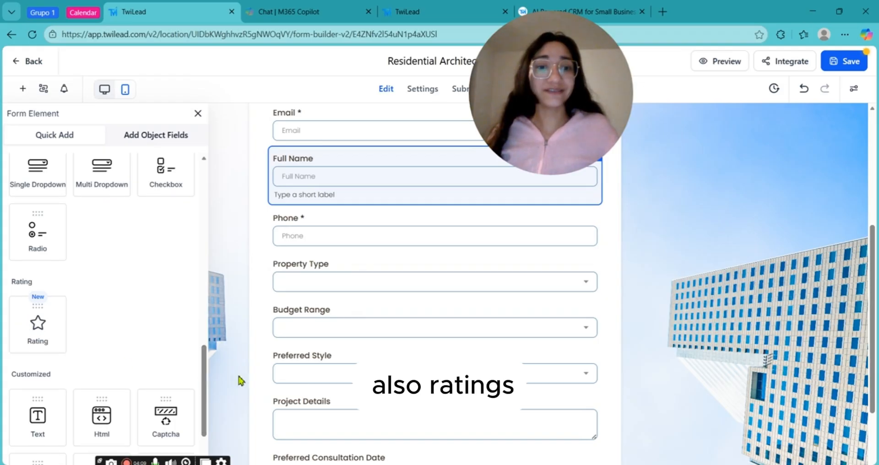
pyautogui.scroll(-4, 95, 280)
pyautogui.moveTo(14, 194); pyautogui.dragTo(51, 196)
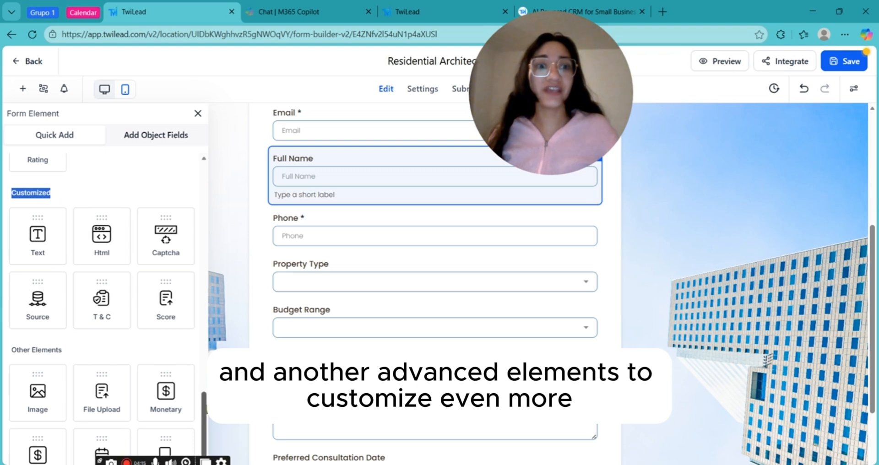
pyautogui.moveTo(204, 406); pyautogui.dragTo(204, 425)
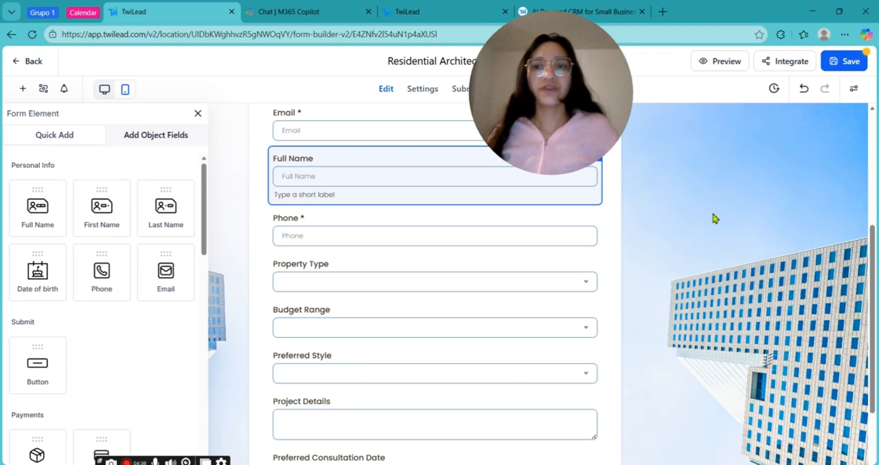
# Step: Change the Full Name field's label to "Name" and select its short label
pyautogui.click(714, 218)
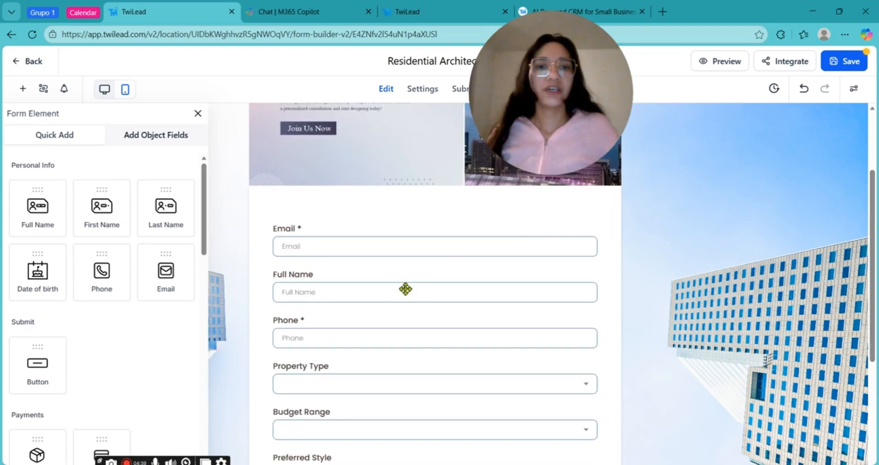
pyautogui.click(307, 275)
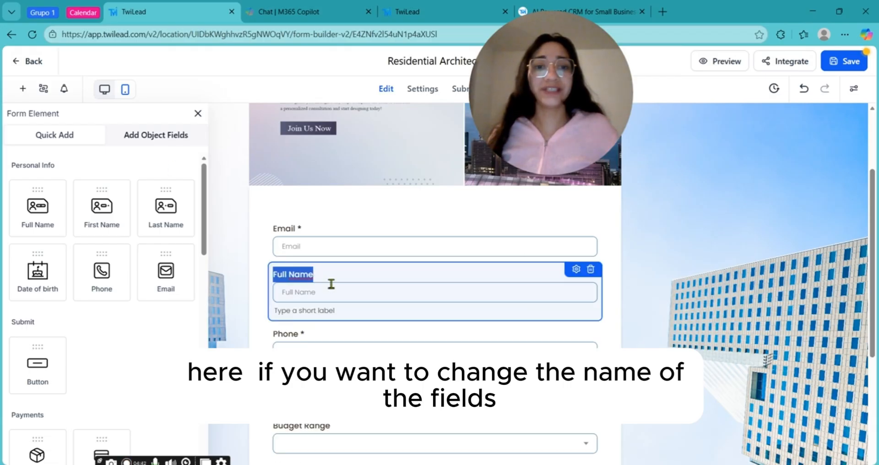
pyautogui.click(342, 275)
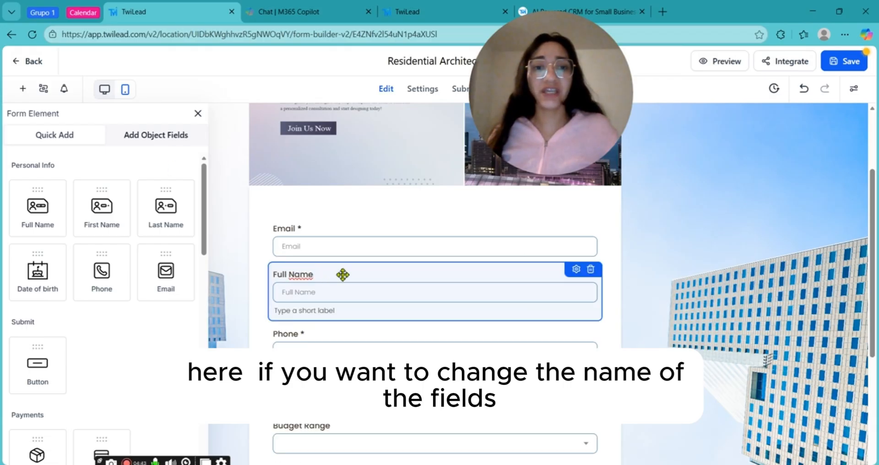
pyautogui.tripleClick(304, 275)
pyautogui.write('N')
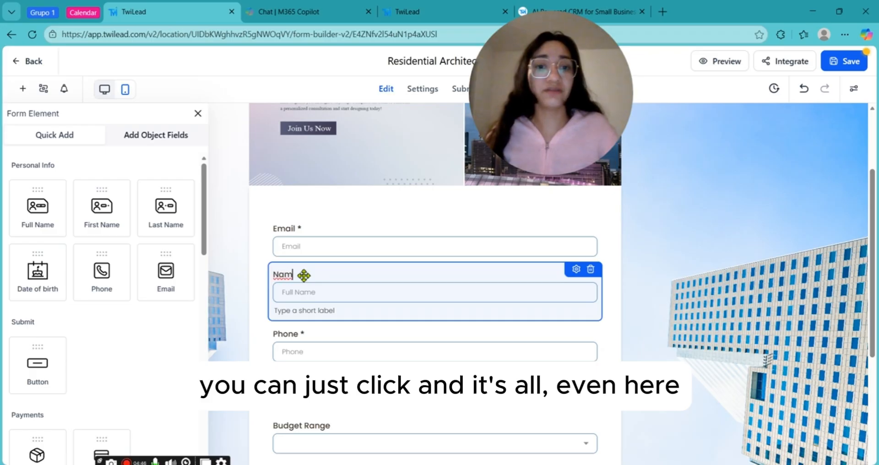
pyautogui.doubleClick(312, 303)
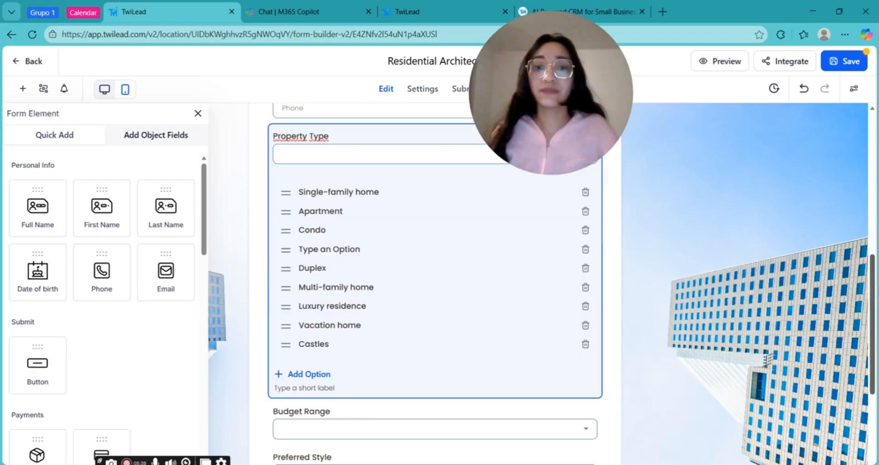
# Step: Review the dropdown choices of the Property Type and Preferred Style fields
pyautogui.scroll(-2, 435, 229)
pyautogui.scroll(-4, 514, 201)
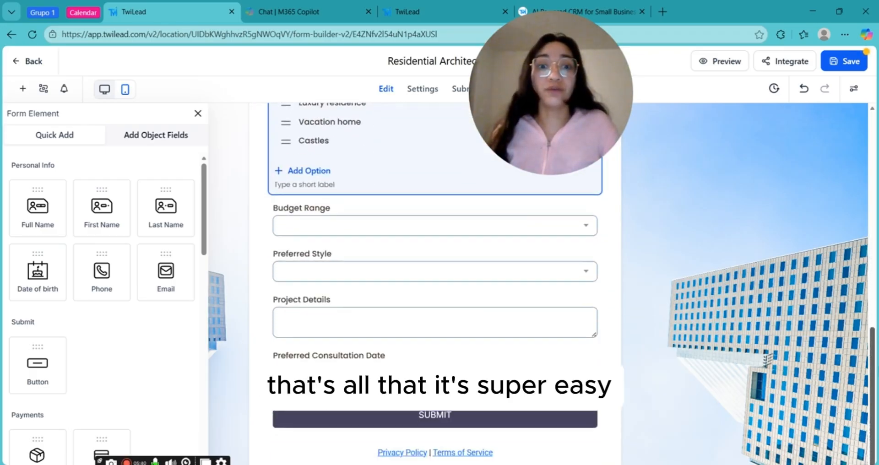
pyautogui.click(514, 201)
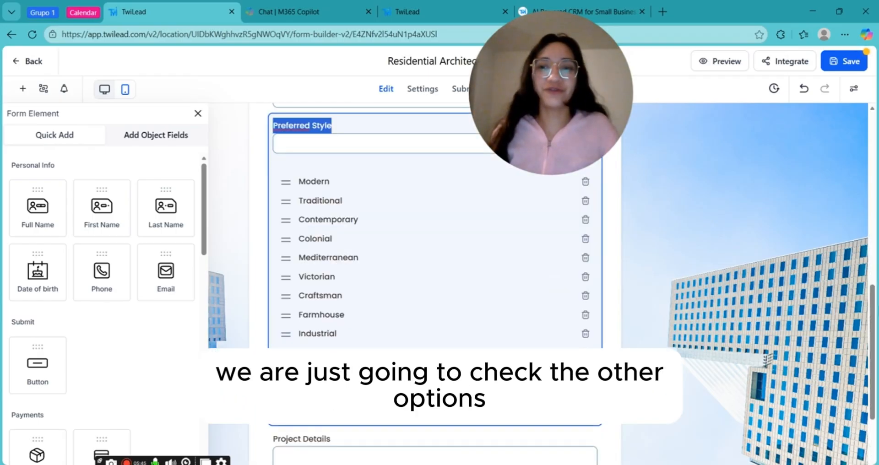
pyautogui.scroll(-4, 543, 305)
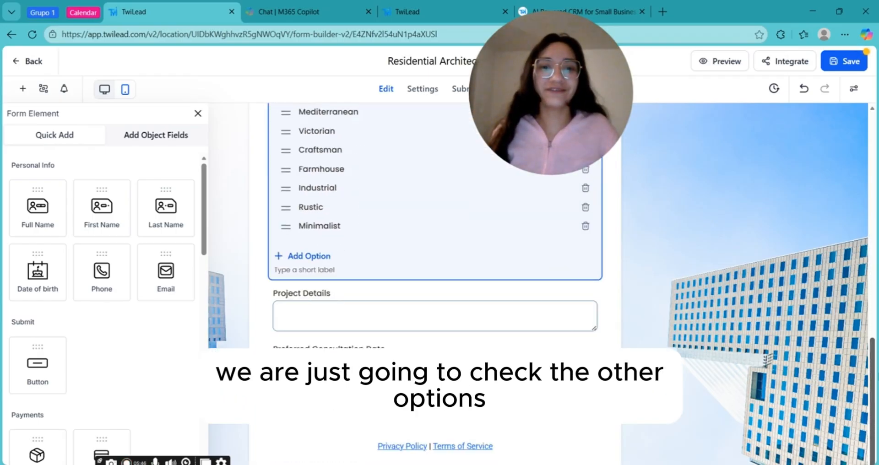
# Step: Rename the Project Details field's label to "Extra Details" and select the Preferred Consultation Date label
pyautogui.click(307, 248)
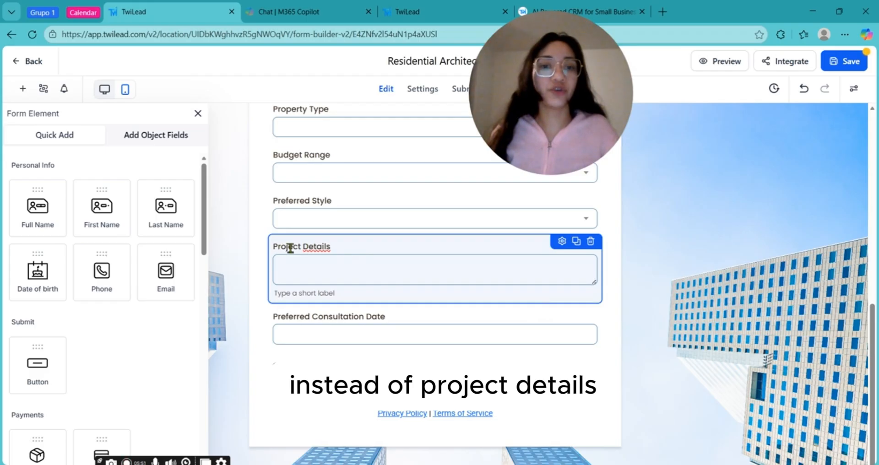
pyautogui.tripleClick(290, 248)
pyautogui.press('BackSpace')
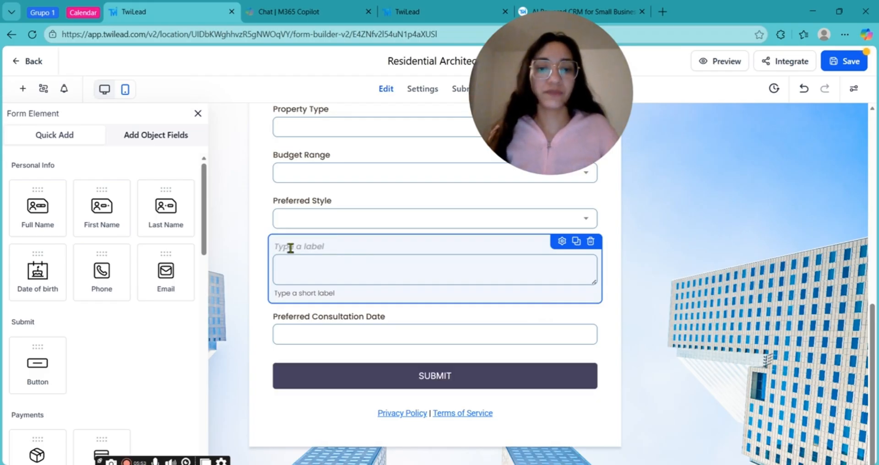
pyautogui.write('Extra Details')
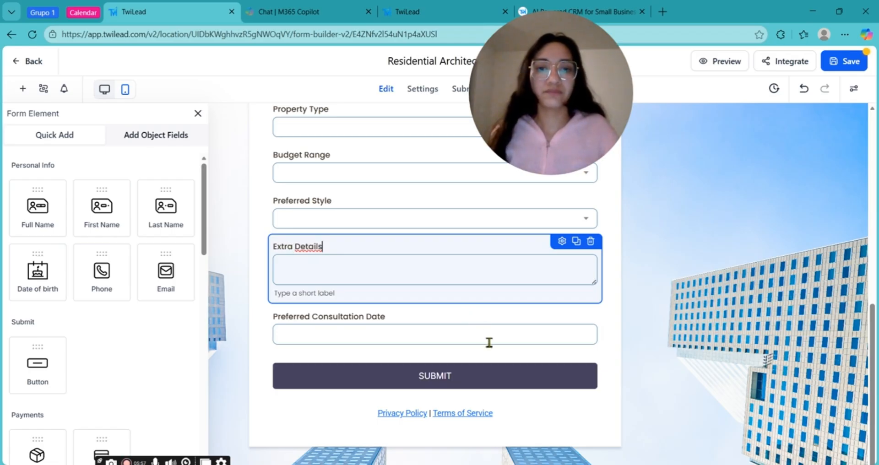
pyautogui.click(387, 321)
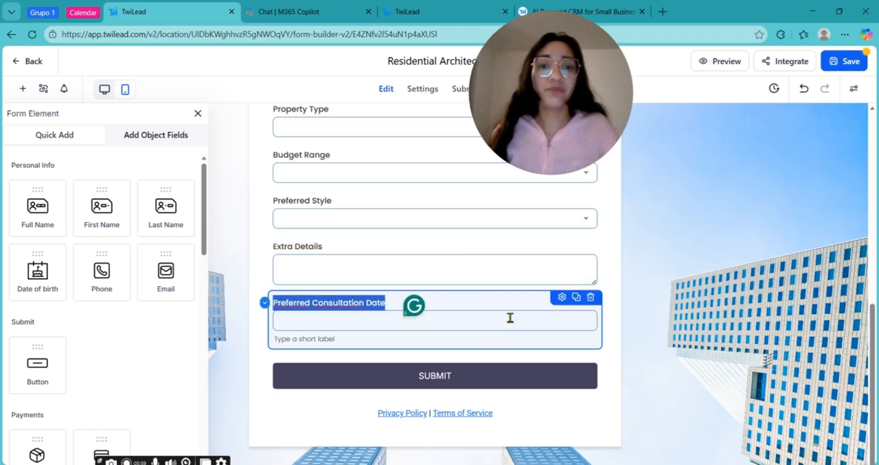
# Step: Change the form's submit button text to "I want my next property!" and align it to the center
pyautogui.click(641, 346)
pyautogui.scroll(2, 508, 440)
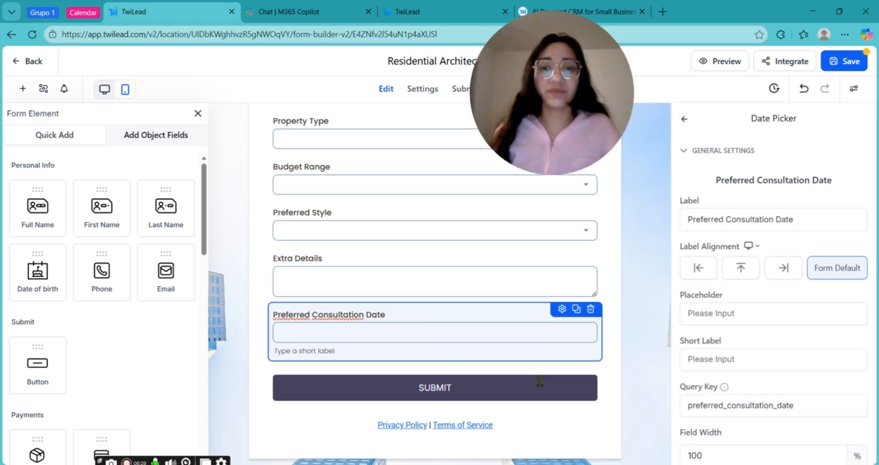
pyautogui.click(540, 383)
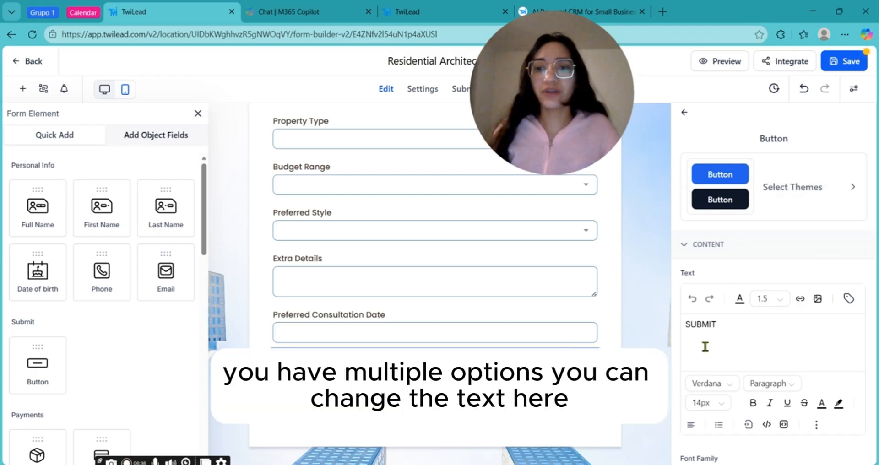
pyautogui.doubleClick(705, 325)
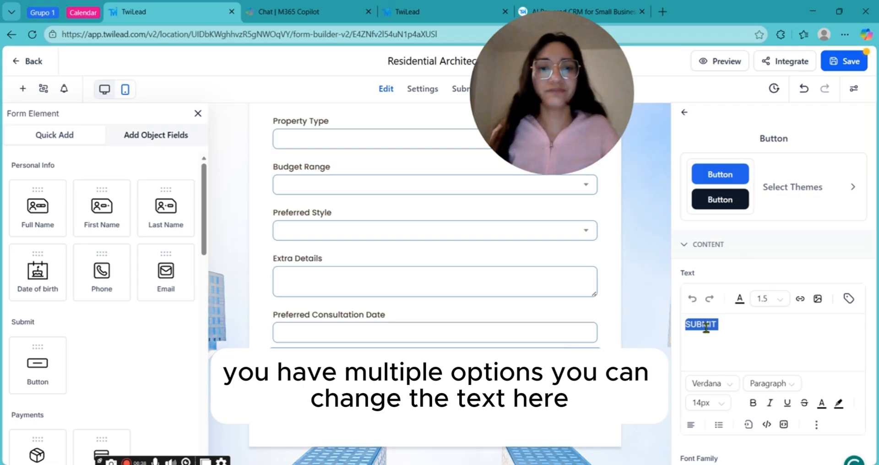
pyautogui.write('I')
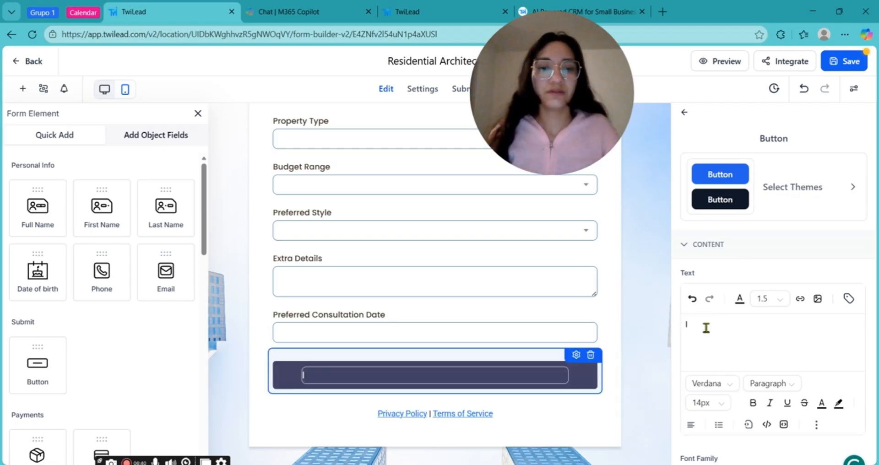
pyautogui.write(' want my ')
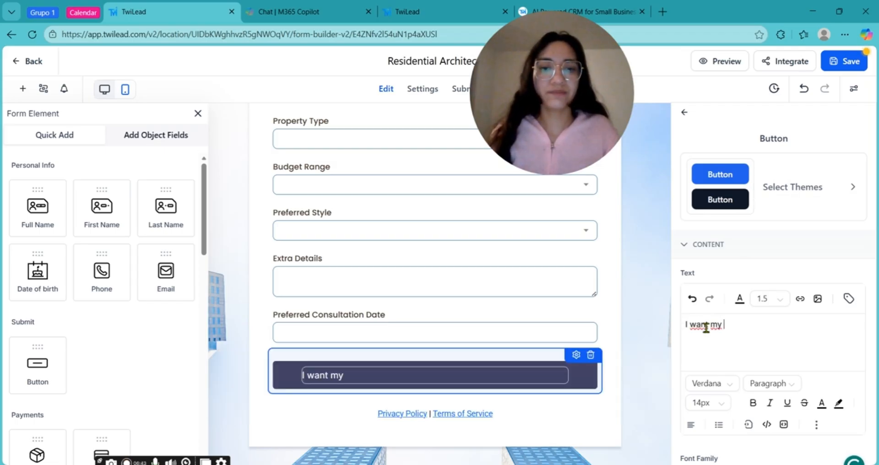
pyautogui.write('next property!')
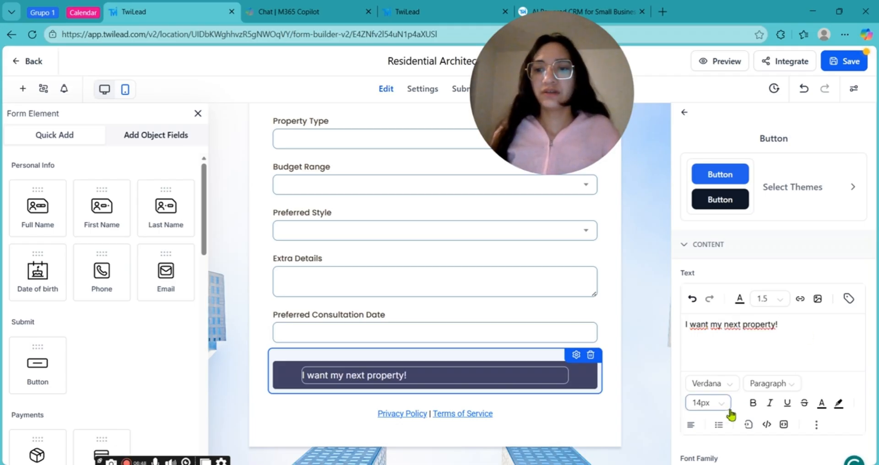
pyautogui.click(691, 425)
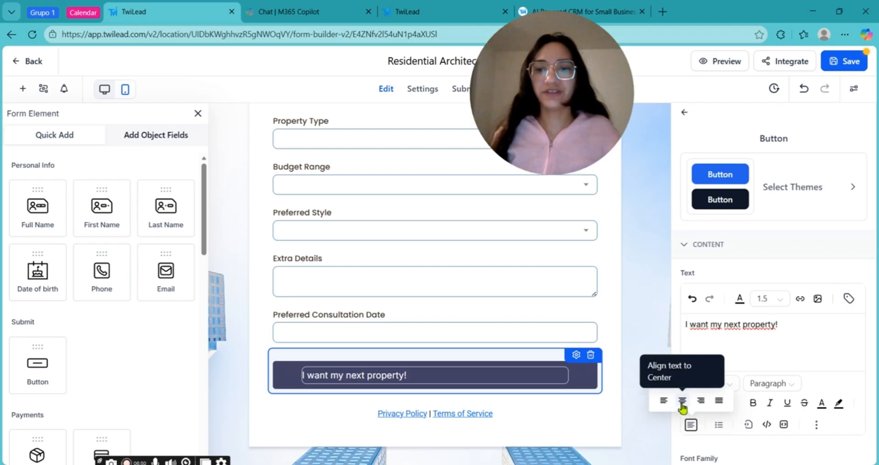
pyautogui.click(682, 400)
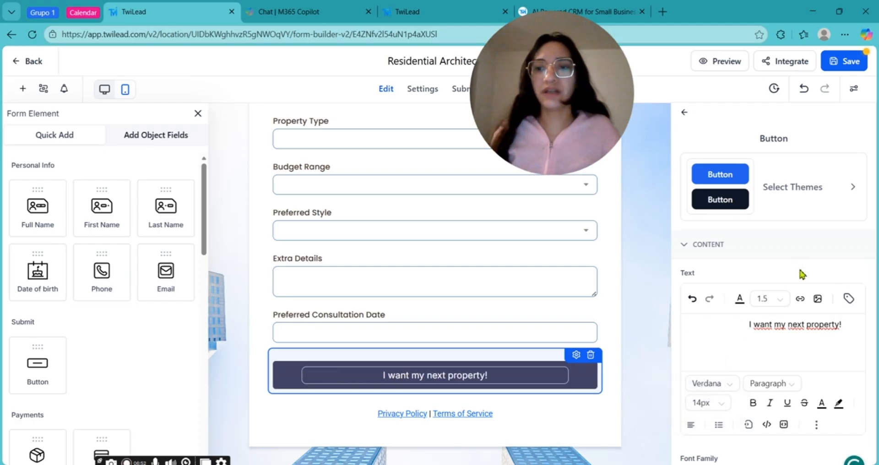
# Step: Review the submit button's font family choices and its button alignment options
pyautogui.scroll(-3, 800, 272)
pyautogui.scroll(-3, 802, 274)
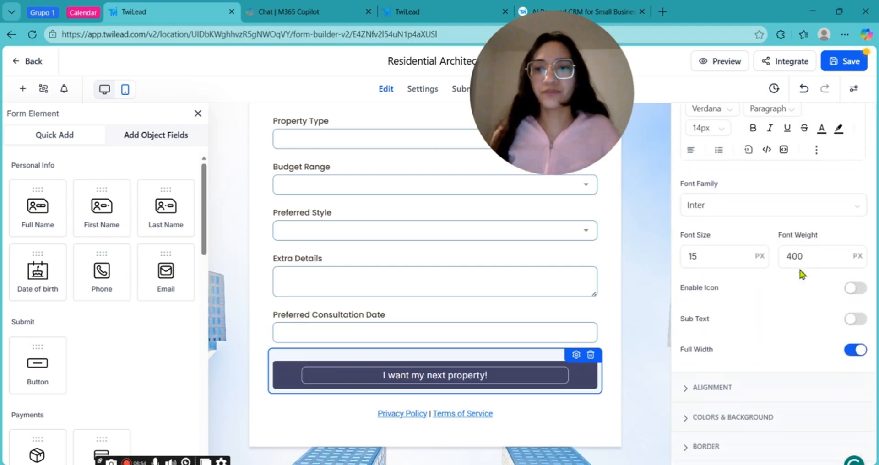
pyautogui.click(790, 182)
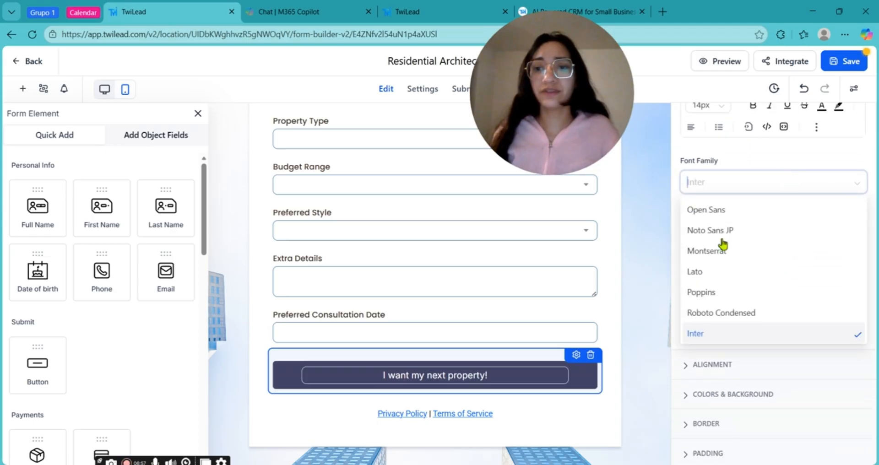
pyautogui.click(745, 158)
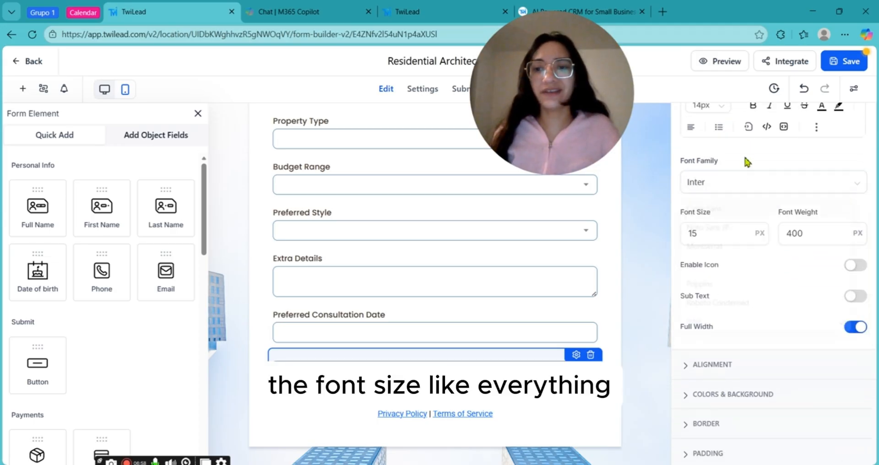
pyautogui.click(704, 366)
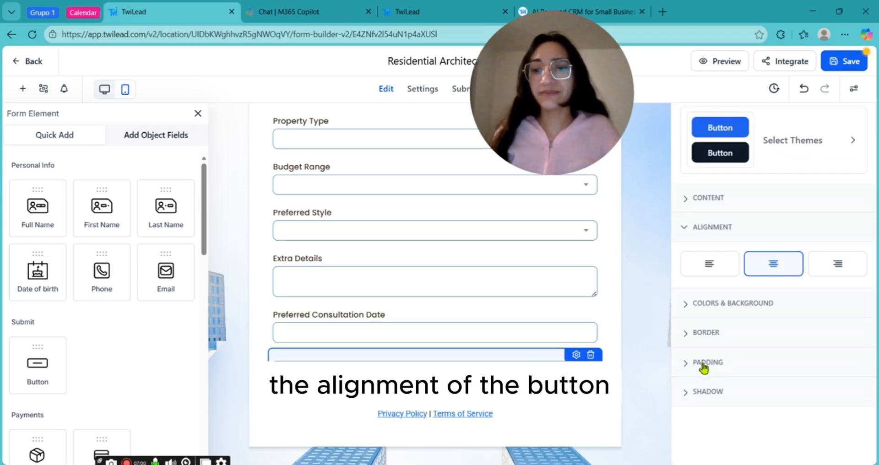
pyautogui.click(707, 273)
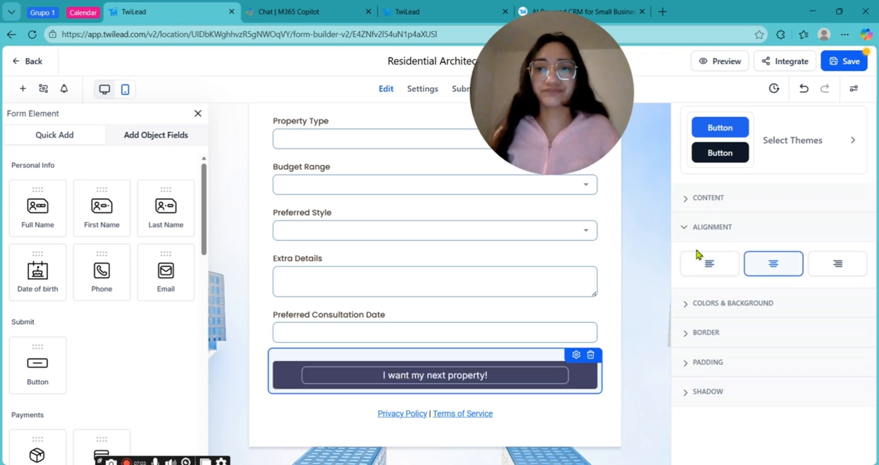
# Step: Set the submit button's background to light purple, #A99FD9FF, and deselect the button
pyautogui.click(705, 303)
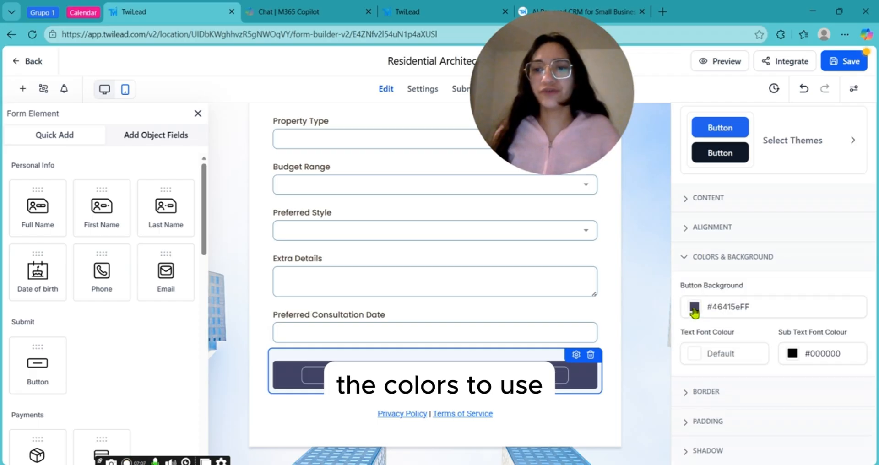
pyautogui.click(695, 307)
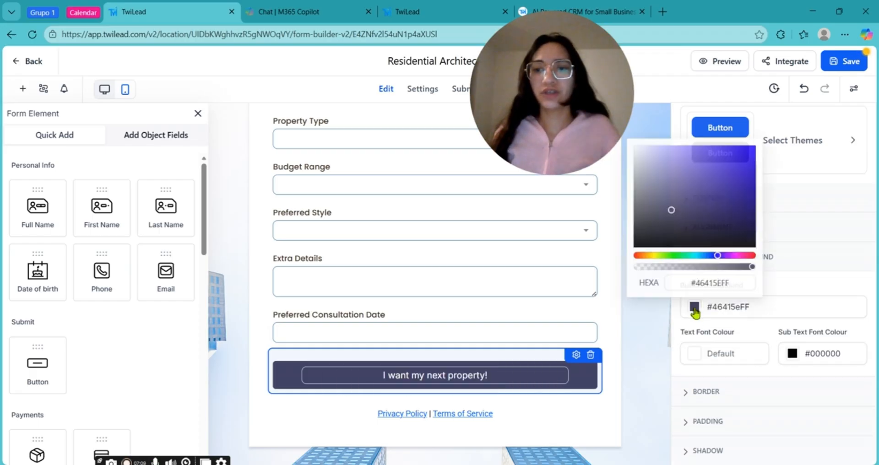
pyautogui.moveTo(672, 215); pyautogui.dragTo(668, 161)
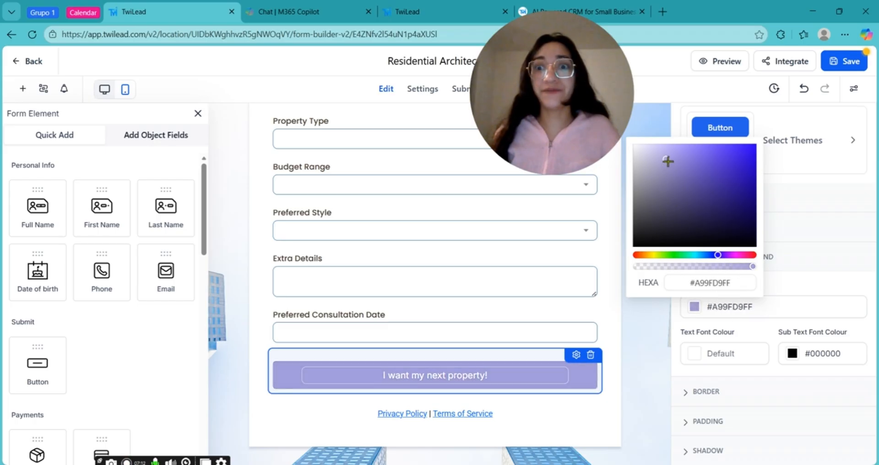
pyautogui.click(825, 179)
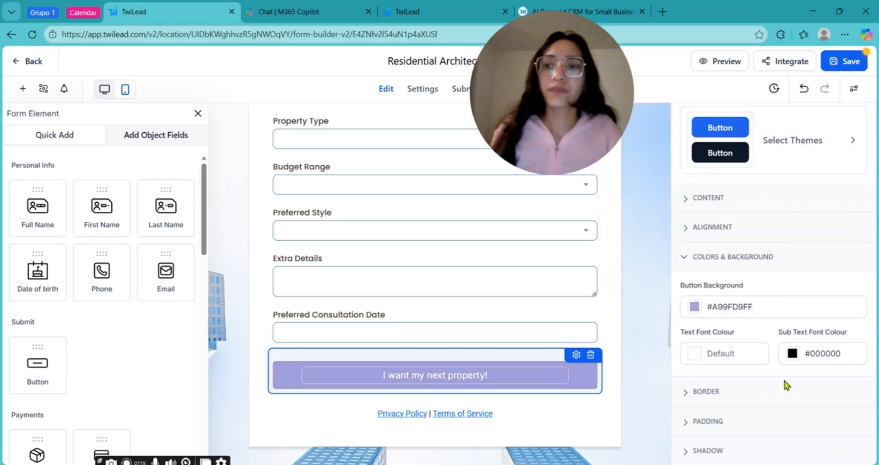
pyautogui.click(668, 354)
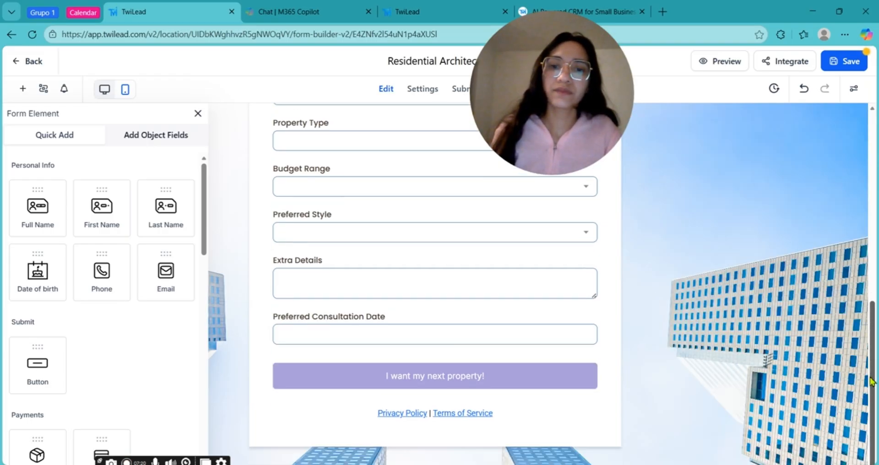
# Step: Check where the Privacy Policy link leads and review its embedded link settings without changing them
pyautogui.click(416, 417)
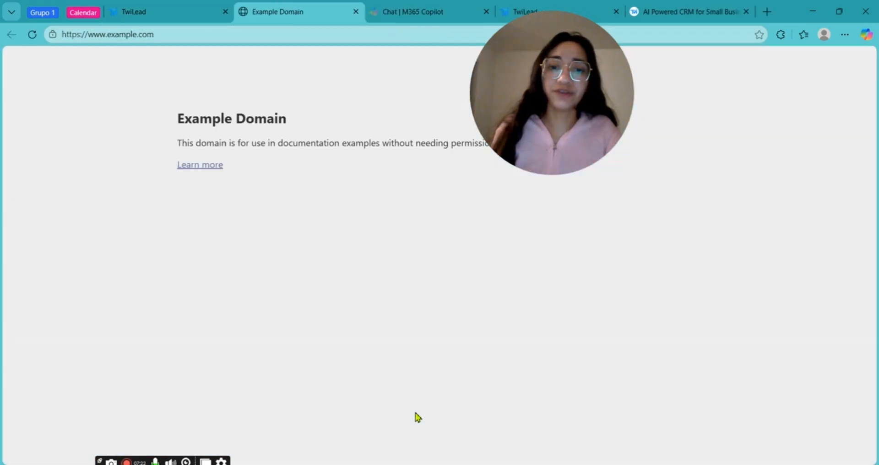
pyautogui.hotkey('ctrl', 'w')
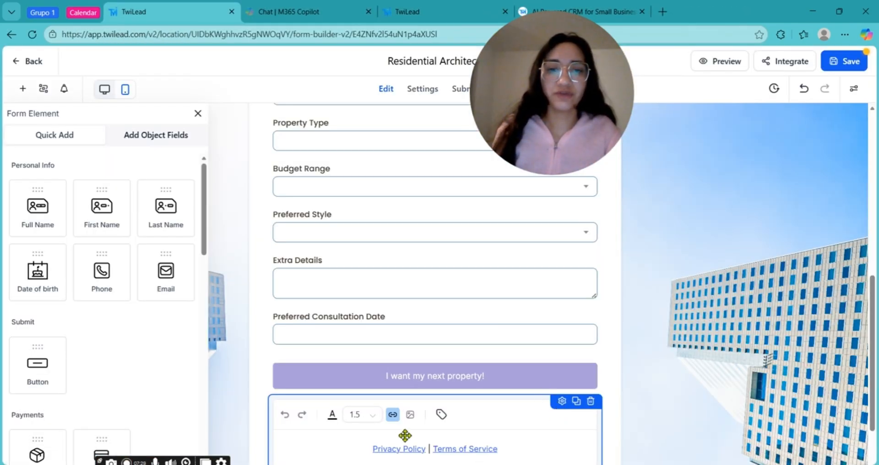
pyautogui.click(392, 415)
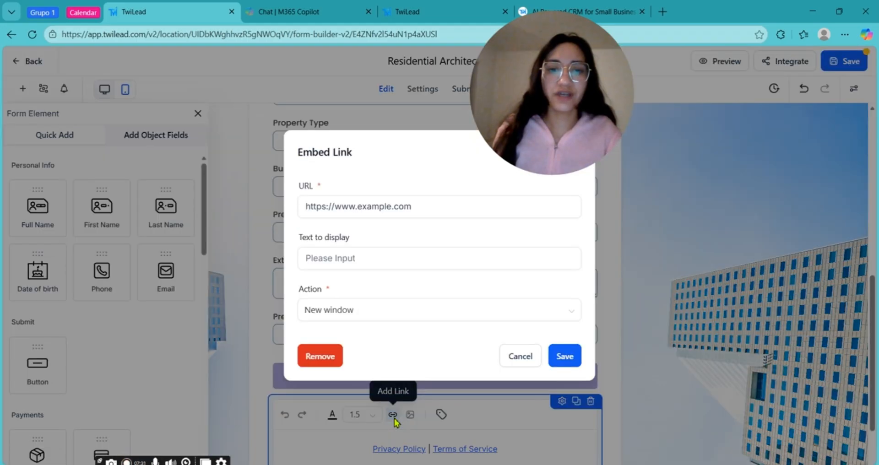
pyautogui.click(377, 261)
pyautogui.doubleClick(374, 206)
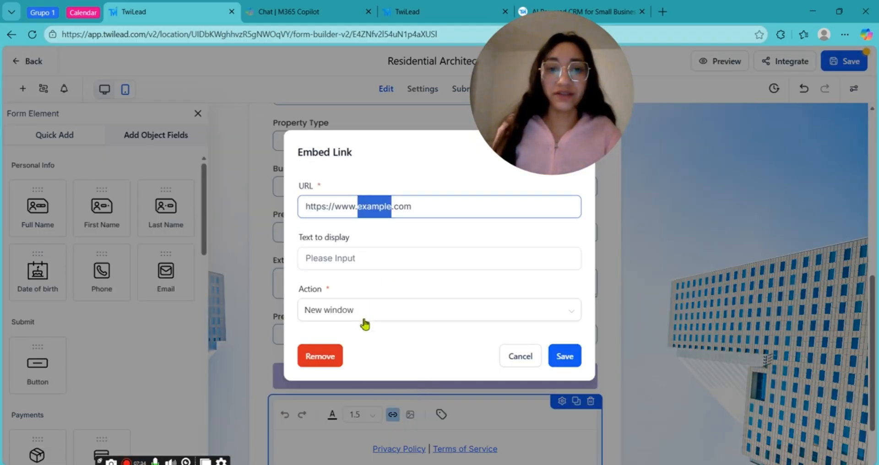
pyautogui.click(511, 359)
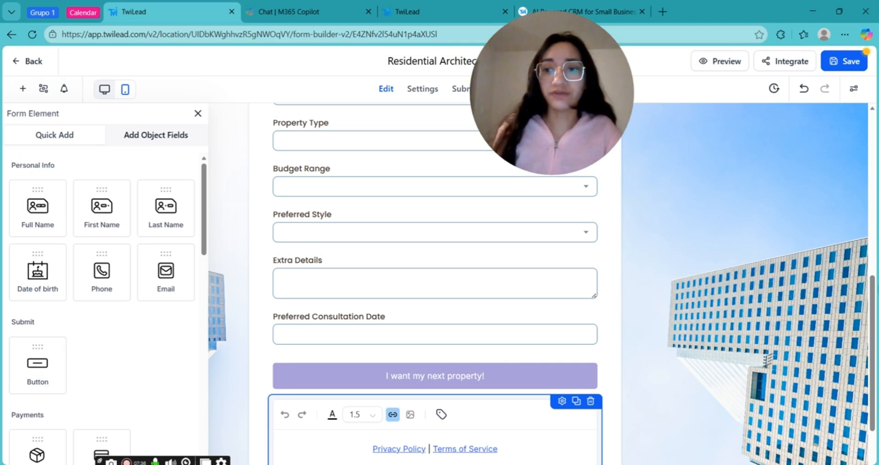
# Step: Look over the whole form, and review the on-submit thank-you message and its styling in the form's settings
pyautogui.scroll(4, 511, 359)
pyautogui.scroll(5, 435, 284)
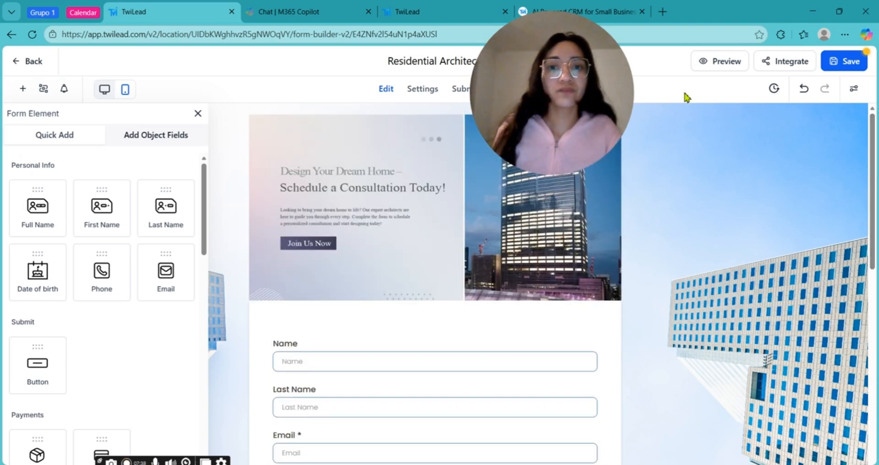
pyautogui.scroll(-10, 874, 225)
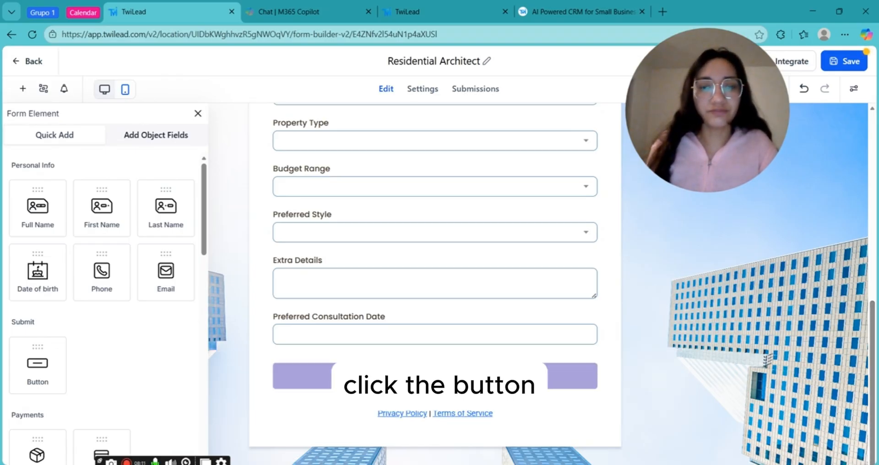
pyautogui.click(424, 98)
pyautogui.moveTo(872, 194)
pyautogui.mouseDown()
pyautogui.moveTo(873, 201)
pyautogui.moveTo(878, 192)
pyautogui.mouseUp()
pyautogui.scroll(-4, 300, 206)
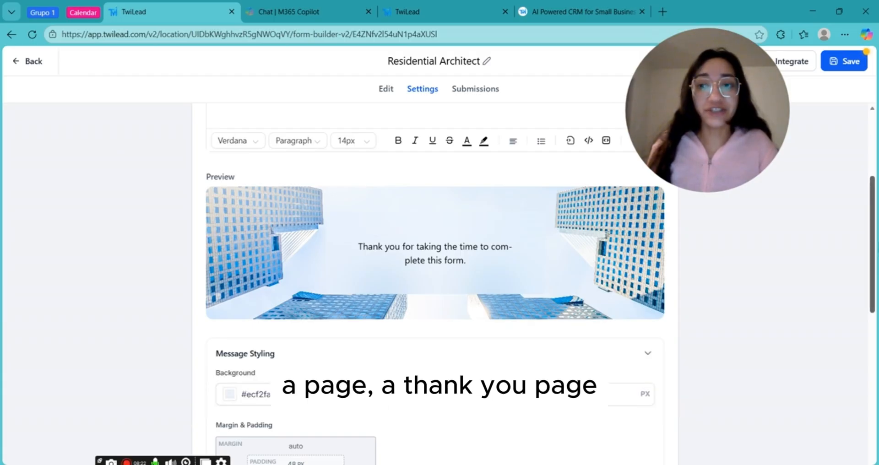
pyautogui.moveTo(875, 241); pyautogui.dragTo(877, 178)
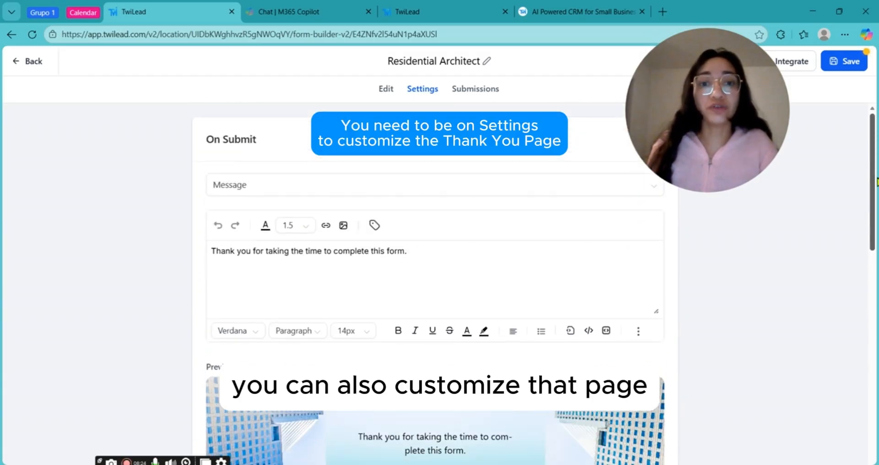
# Step: Switch the form's on-submit action to Redirect to URL and select the URL field
pyautogui.click(469, 190)
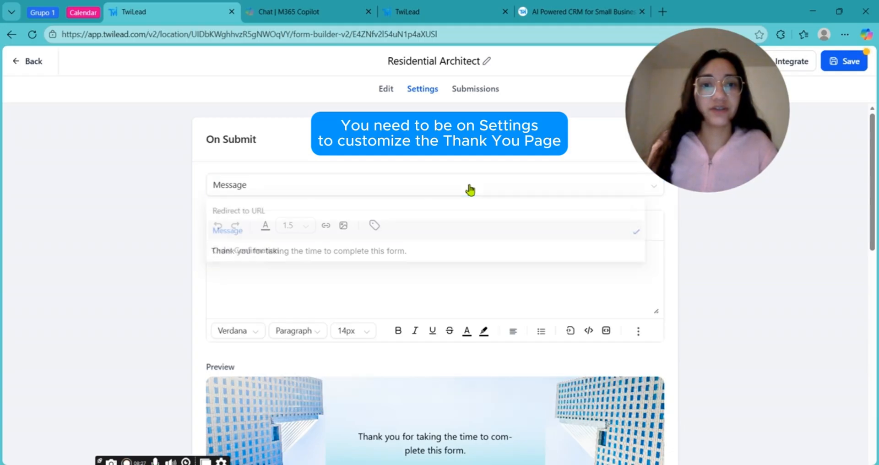
pyautogui.click(438, 213)
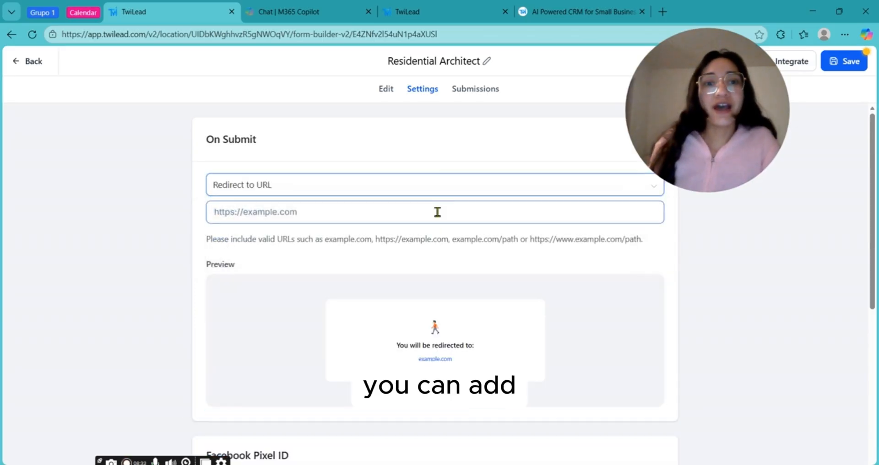
pyautogui.click(424, 216)
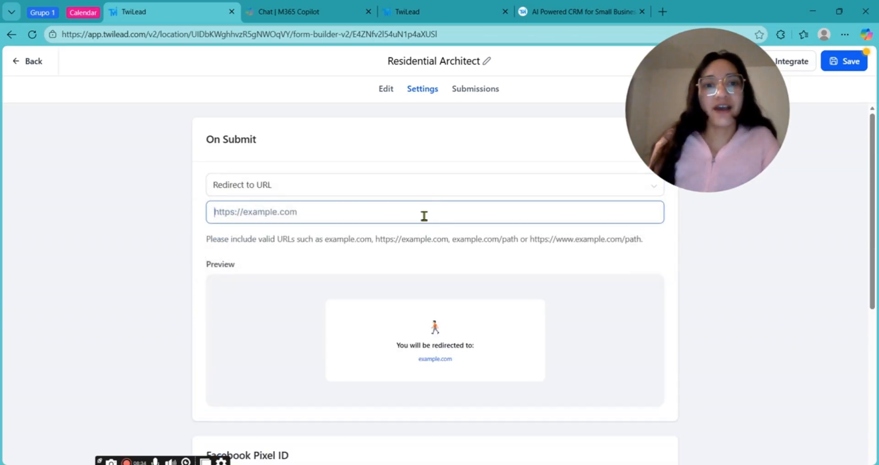
# Step: Set the form's on-submit action to Order Confirmation and look over its preview
pyautogui.click(412, 188)
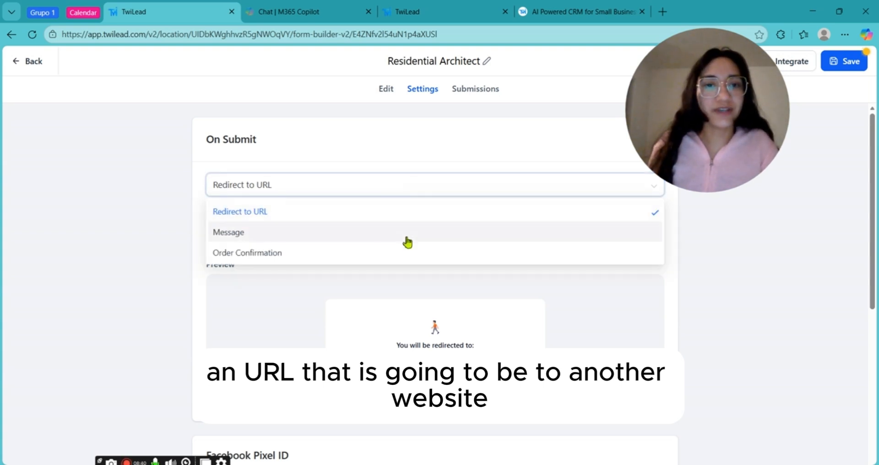
pyautogui.click(406, 254)
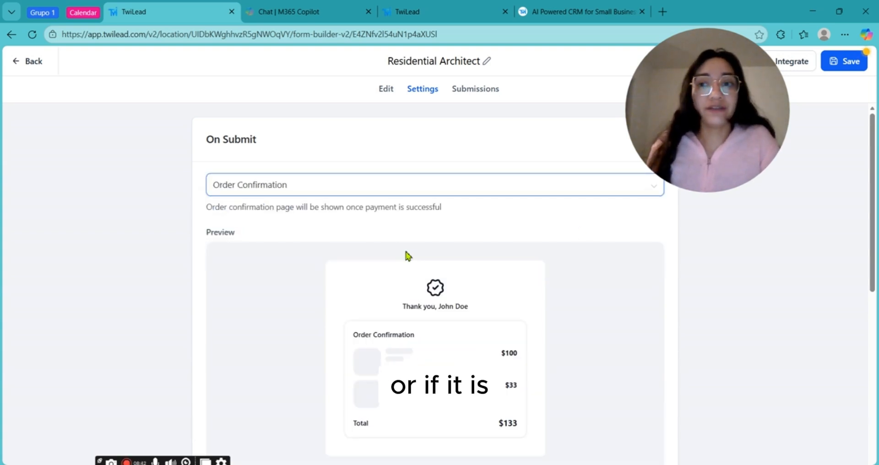
pyautogui.scroll(-3, 407, 256)
pyautogui.scroll(3, 407, 256)
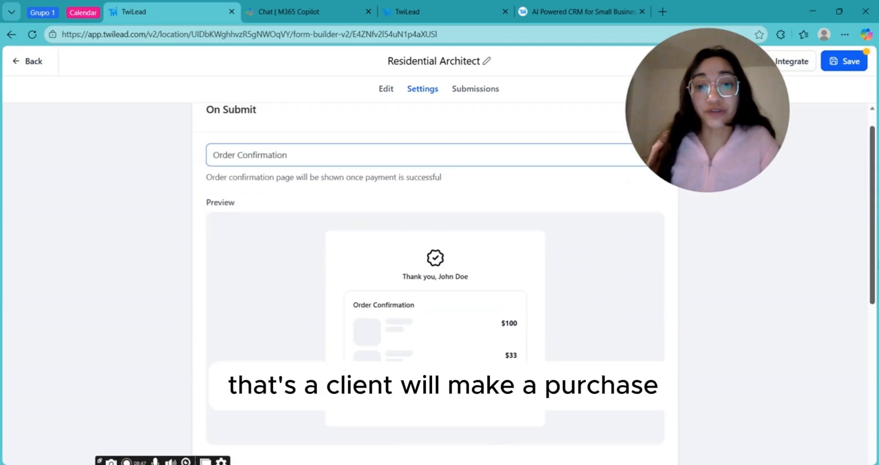
pyautogui.scroll(-3, 876, 276)
pyautogui.scroll(2, 877, 275)
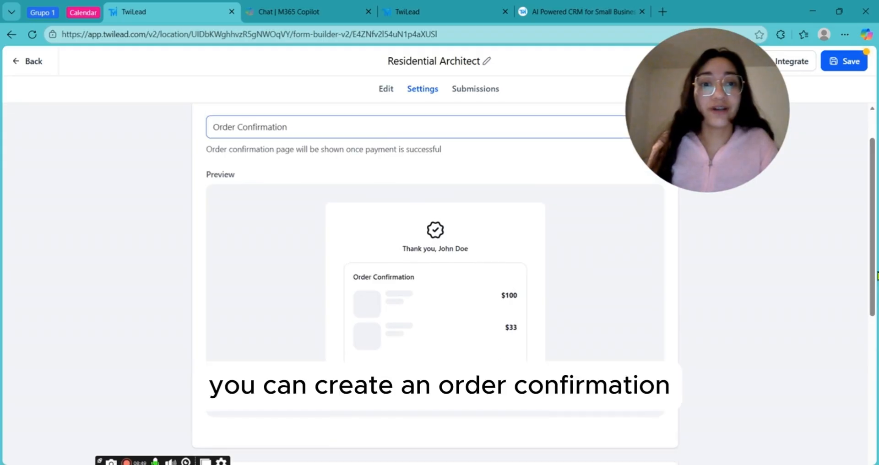
pyautogui.moveTo(876, 275); pyautogui.dragTo(864, 212)
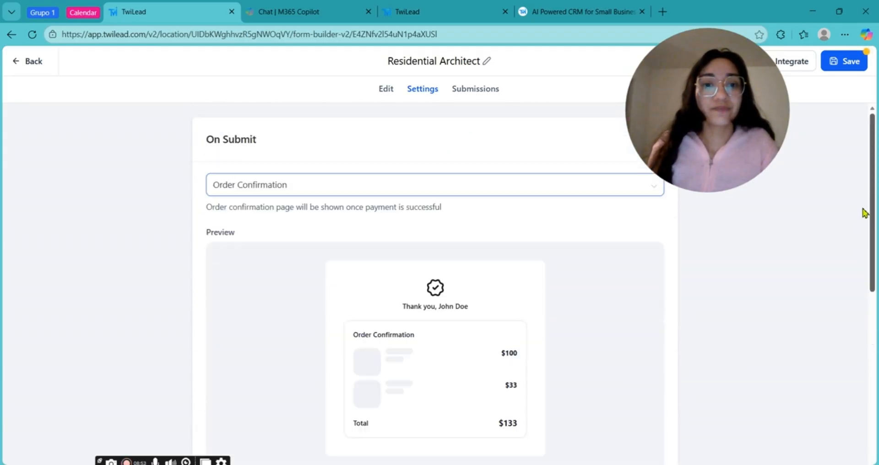
# Step: Set the form's on-submit action back to Message
pyautogui.click(408, 187)
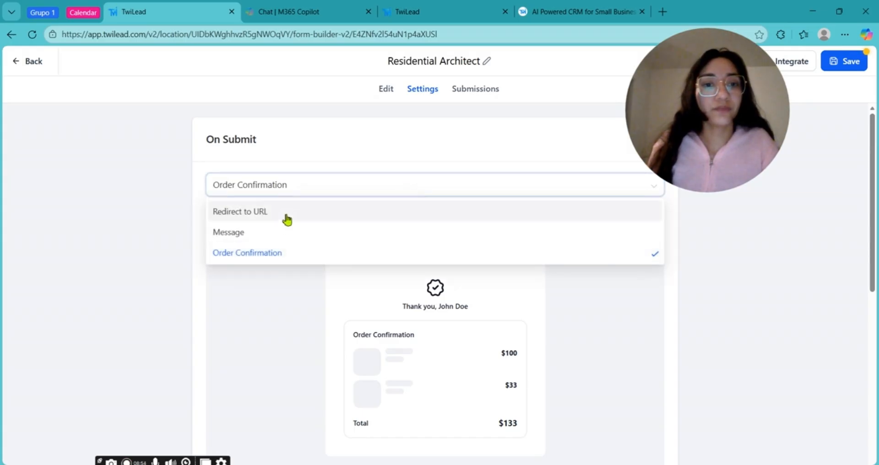
pyautogui.click(287, 236)
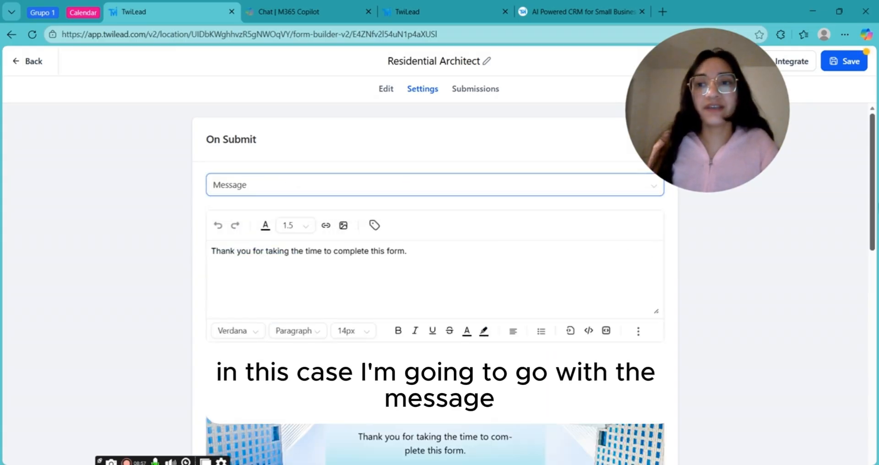
pyautogui.scroll(-2, 287, 238)
pyautogui.scroll(2, 398, 255)
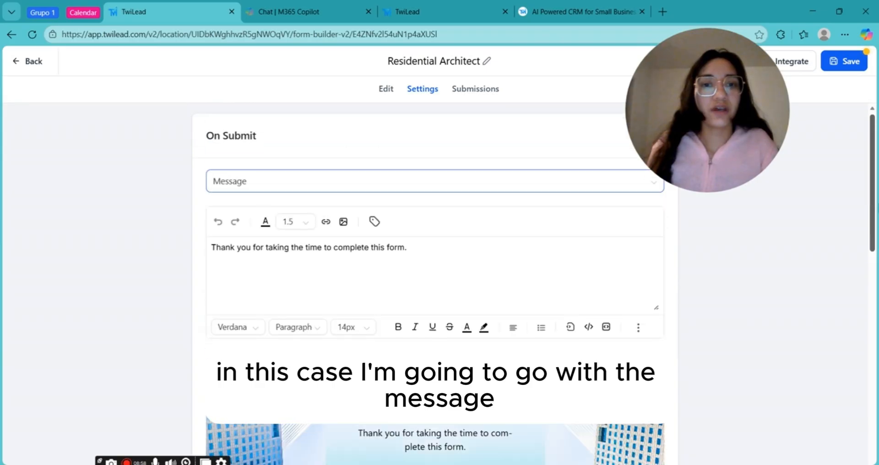
# Step: Reword the on-submit message as "Thank you for taking the time we are going to call you soon." and look over its preview
pyautogui.tripleClick(408, 255)
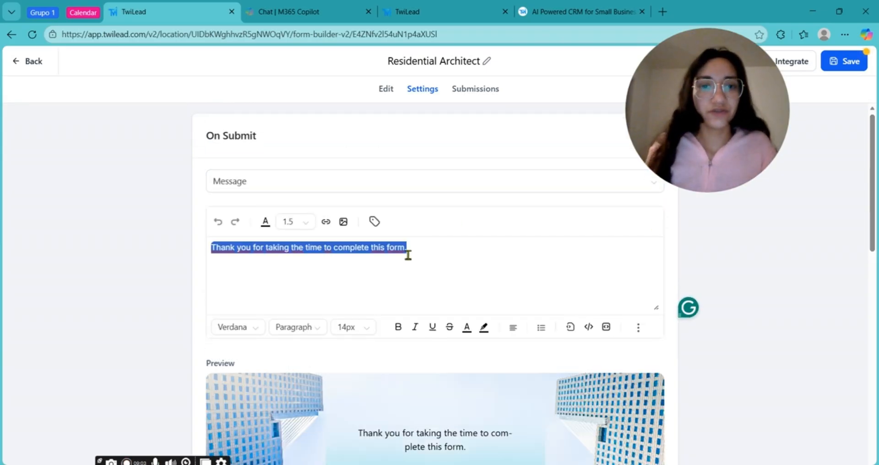
pyautogui.click(408, 255)
pyautogui.press('BackSpace')
pyautogui.press('BackSpace')
pyautogui.press('BackSpace')
pyautogui.press('BackSpace')
pyautogui.press('BackSpace')
pyautogui.press('BackSpace')
pyautogui.press('BackSpace')
pyautogui.press('BackSpace')
pyautogui.press('BackSpace')
pyautogui.press('BackSpace')
pyautogui.press('BackSpace')
pyautogui.press('BackSpace')
pyautogui.press('BackSpace')
pyautogui.press('BackSpace')
pyautogui.press('BackSpace')
pyautogui.press('BackSpace')
pyautogui.press('BackSpace')
pyautogui.press('BackSpace')
pyautogui.press('BackSpace')
pyautogui.press('BackSpace')
pyautogui.press('BackSpace')
pyautogui.press('BackSpace')
pyautogui.press('BackSpace')
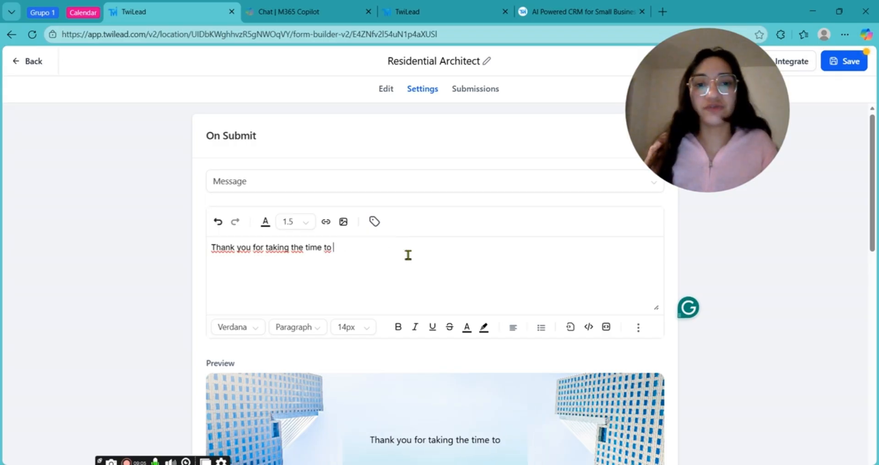
pyautogui.write('w')
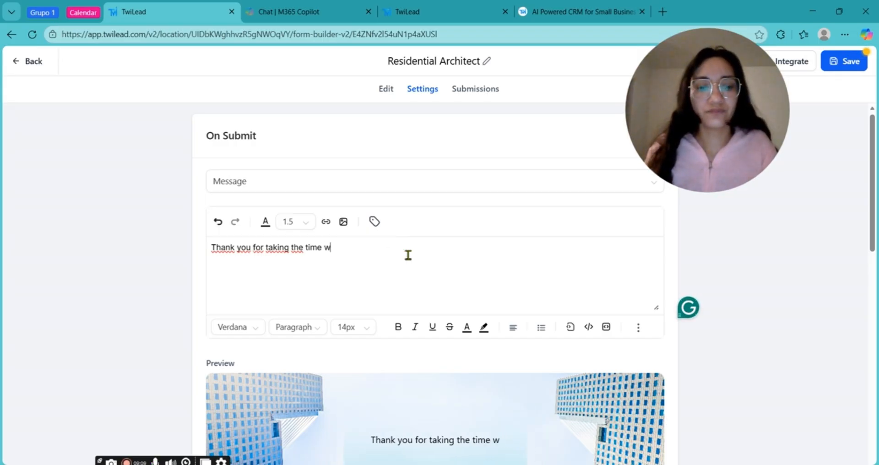
pyautogui.write('e are going to call you soon')
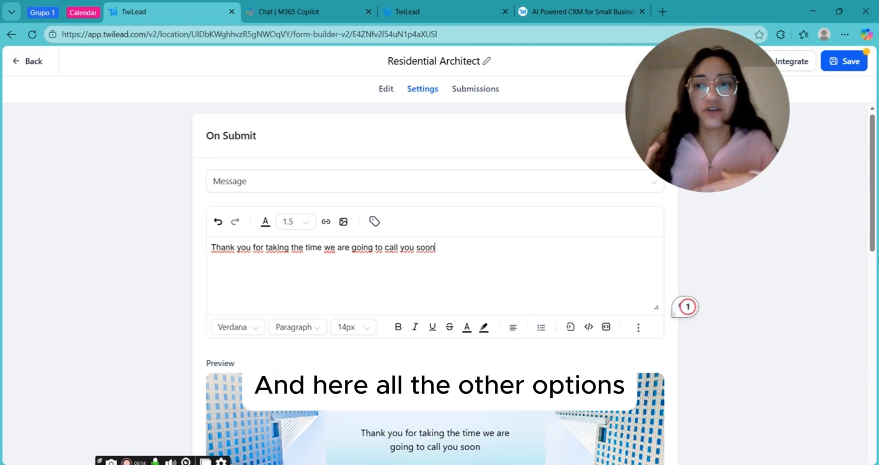
pyautogui.scroll(-3, 678, 305)
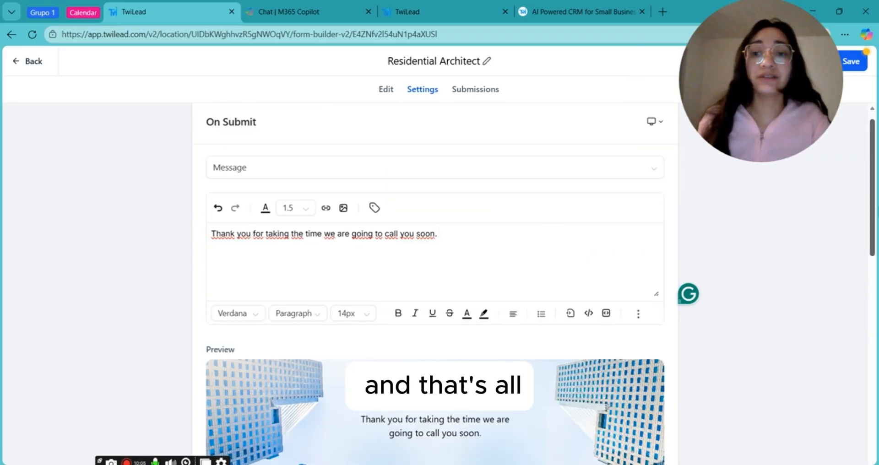
pyautogui.scroll(-4, 682, 293)
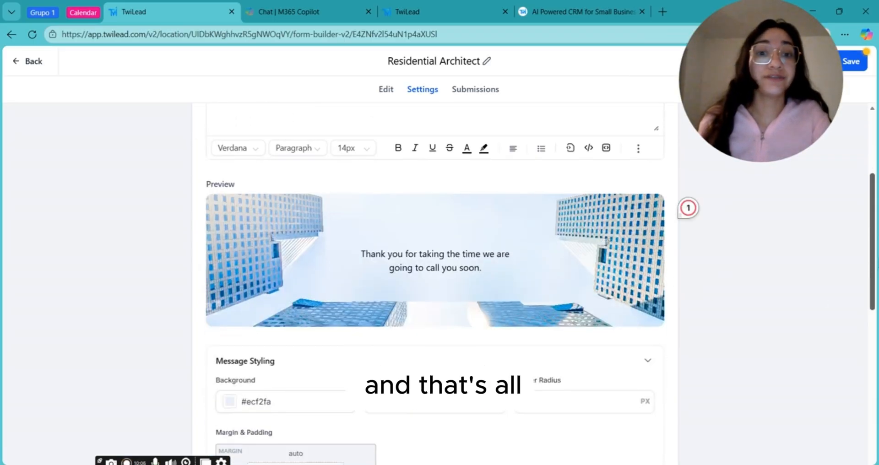
pyautogui.scroll(-1, 435, 284)
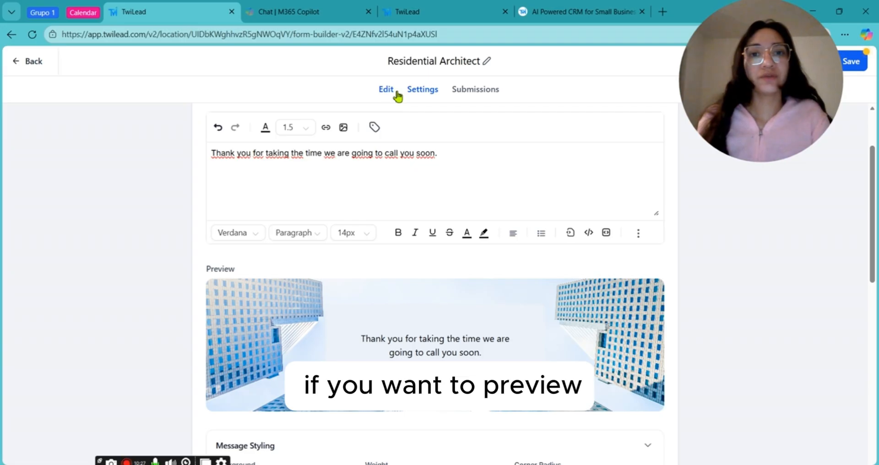
# Step: Preview the form from the editor and try its Name and Budget Range fields, clearing the $100,000 - $250,000 choice
pyautogui.click(387, 90)
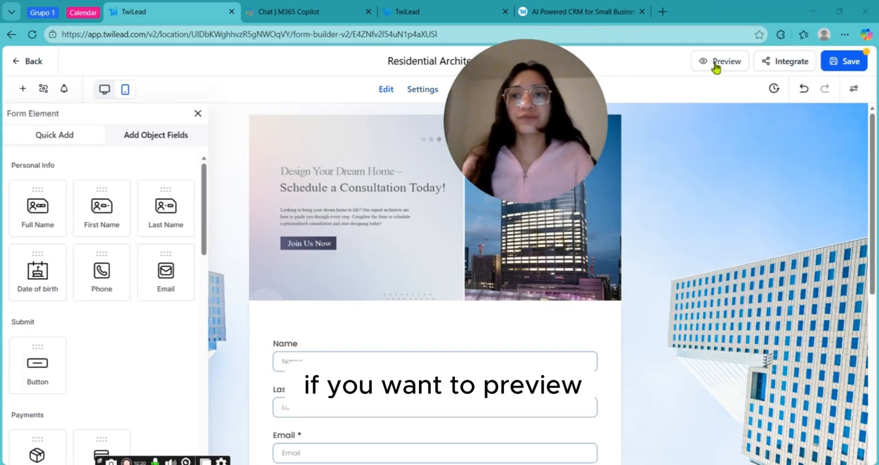
pyautogui.click(716, 65)
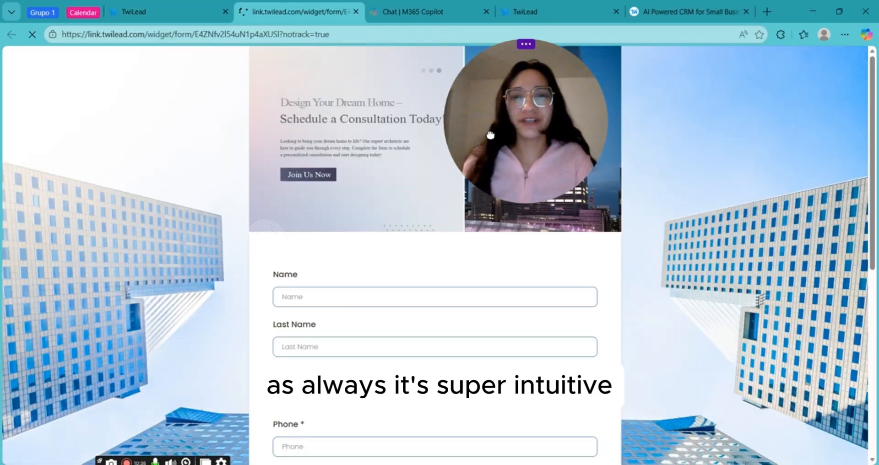
pyautogui.scroll(-3, 499, 91)
pyautogui.click(518, 132)
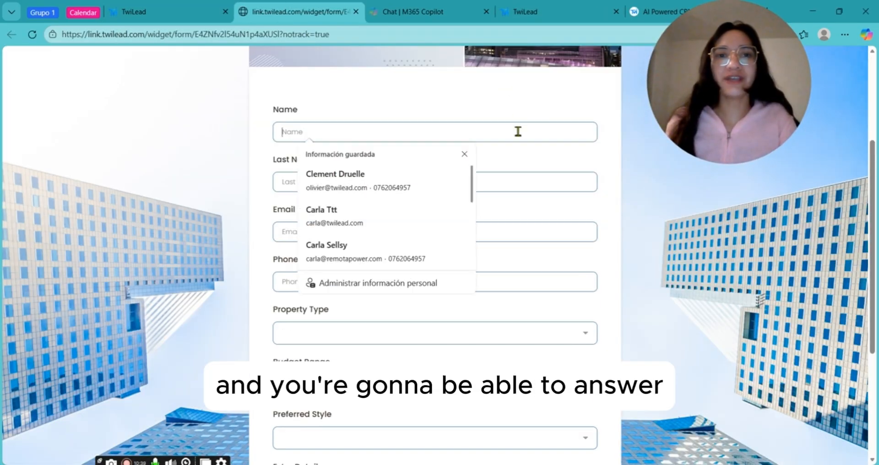
pyautogui.scroll(-1, 518, 131)
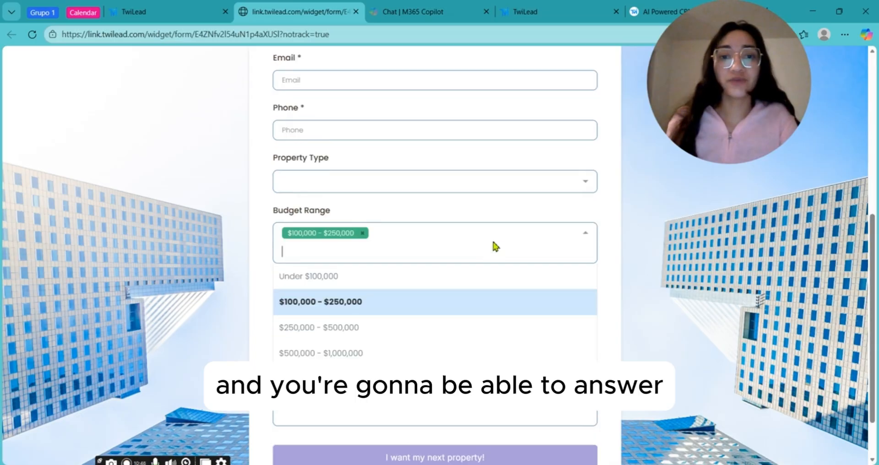
pyautogui.click(391, 234)
pyautogui.click(362, 233)
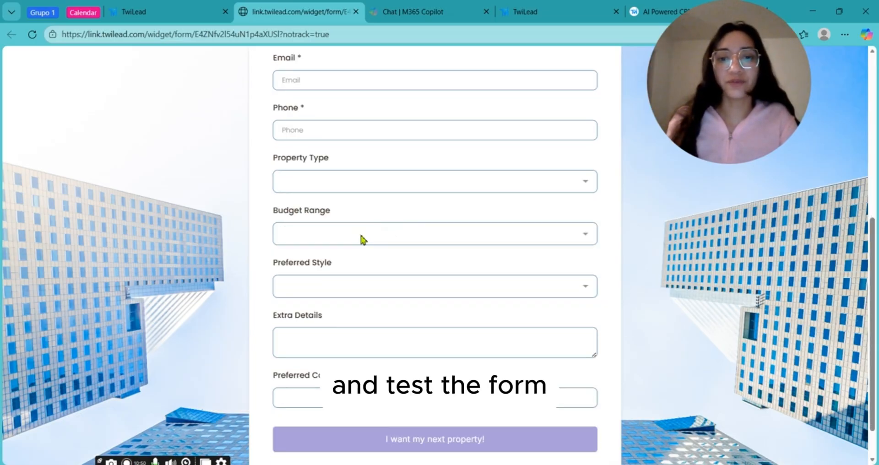
pyautogui.moveTo(872, 296); pyautogui.dragTo(872, 134)
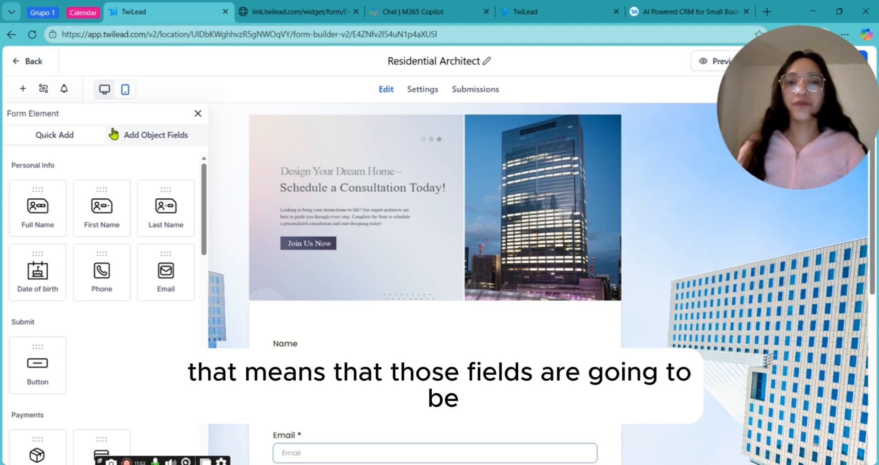
# Step: Show the object fields available for the form and choose Contact as the object
pyautogui.click(143, 140)
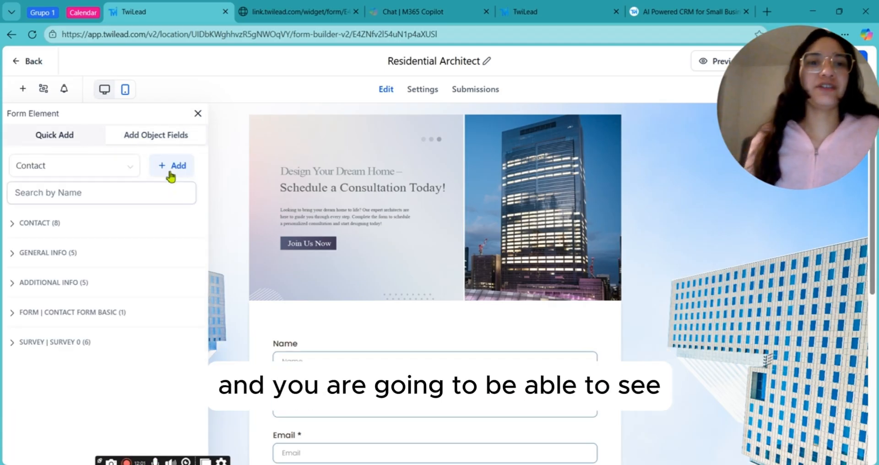
pyautogui.click(119, 173)
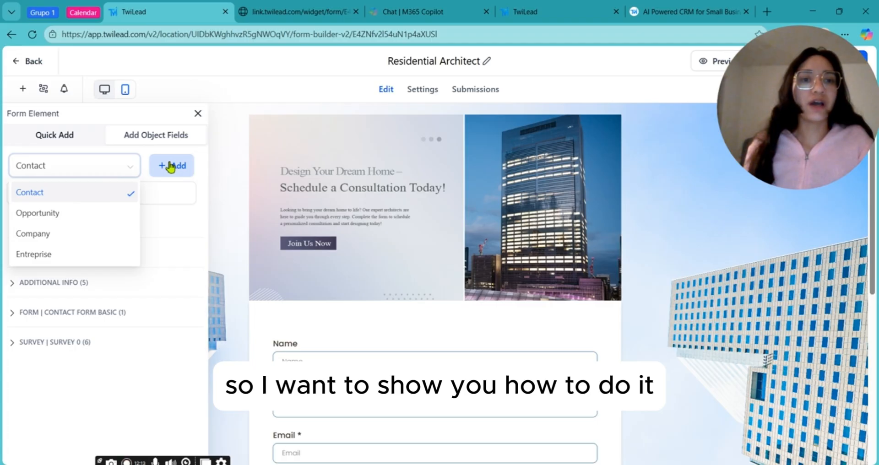
pyautogui.click(227, 163)
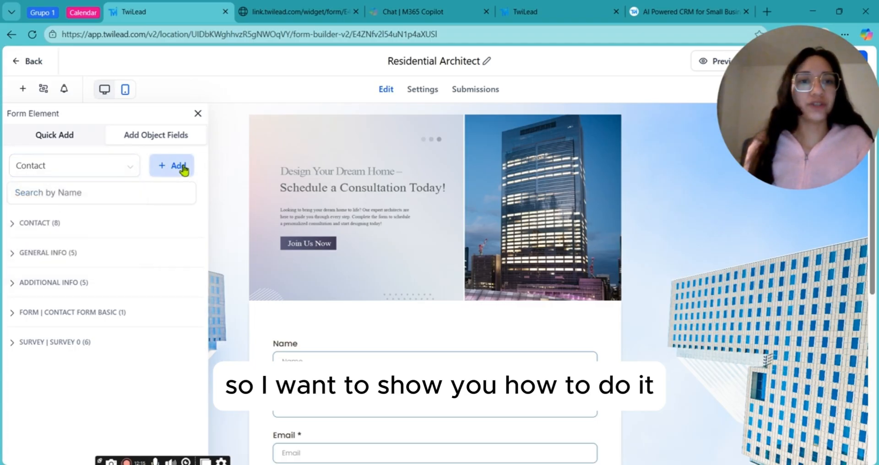
pyautogui.click(99, 168)
pyautogui.click(93, 192)
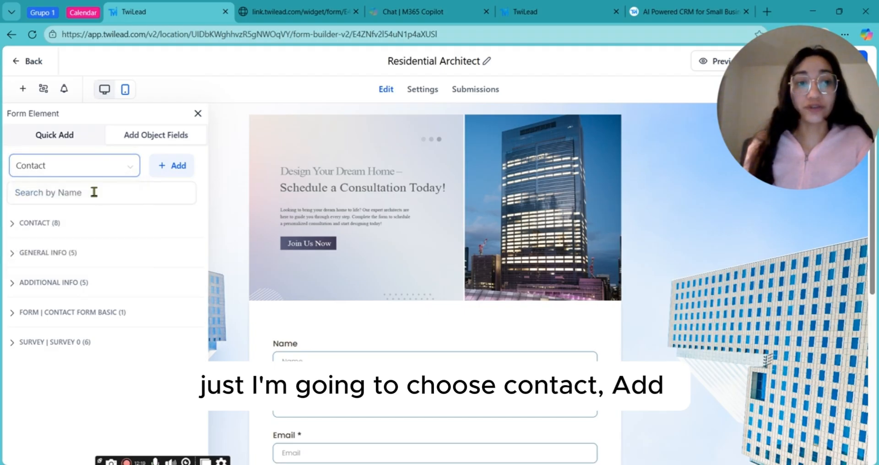
# Step: Start a new Single Line custom field and name it "Type of client"
pyautogui.click(170, 170)
pyautogui.click(200, 170)
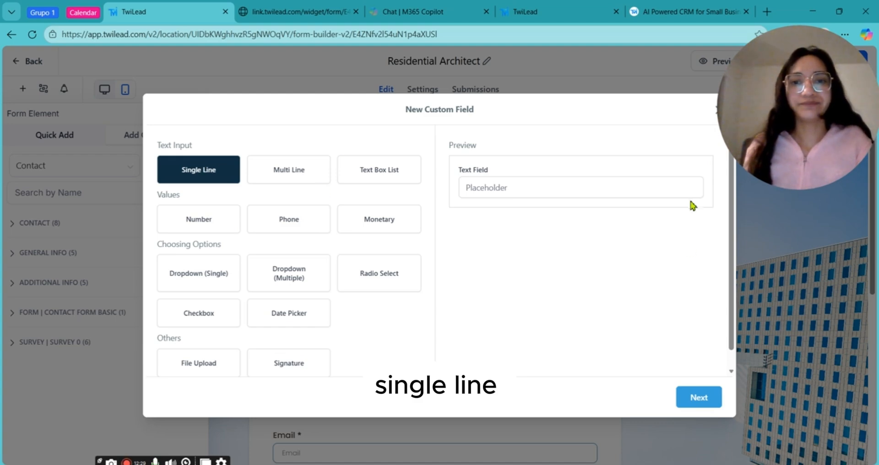
pyautogui.click(699, 397)
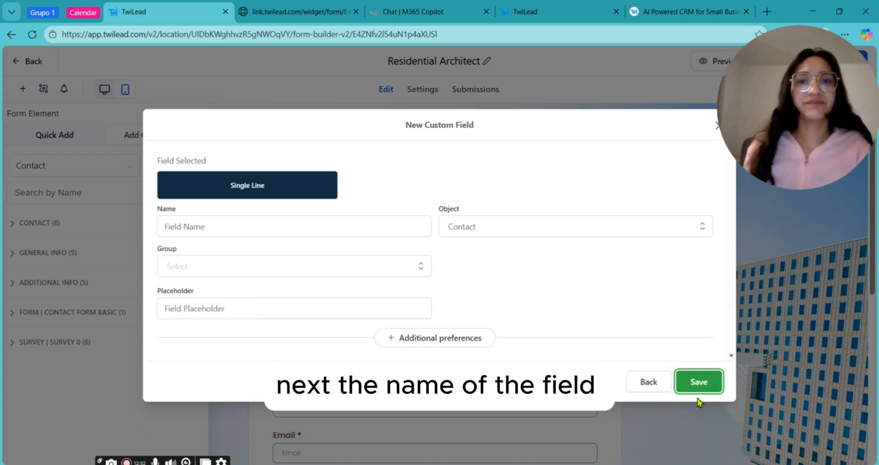
pyautogui.click(333, 234)
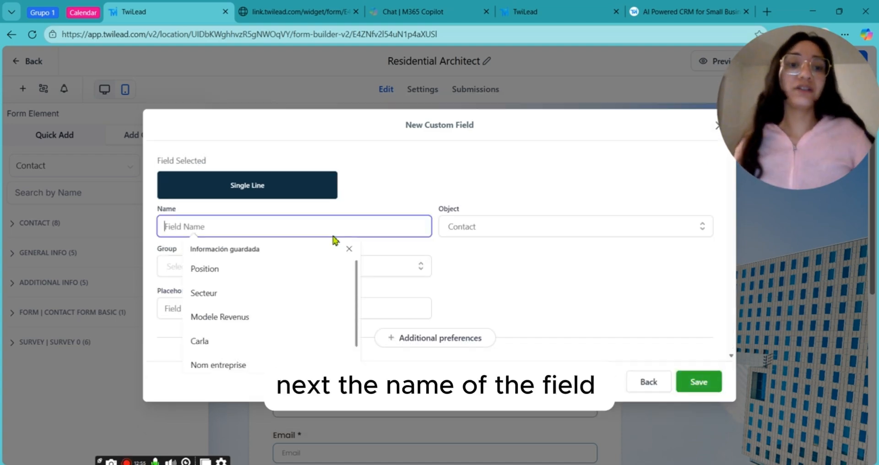
pyautogui.write('Type ')
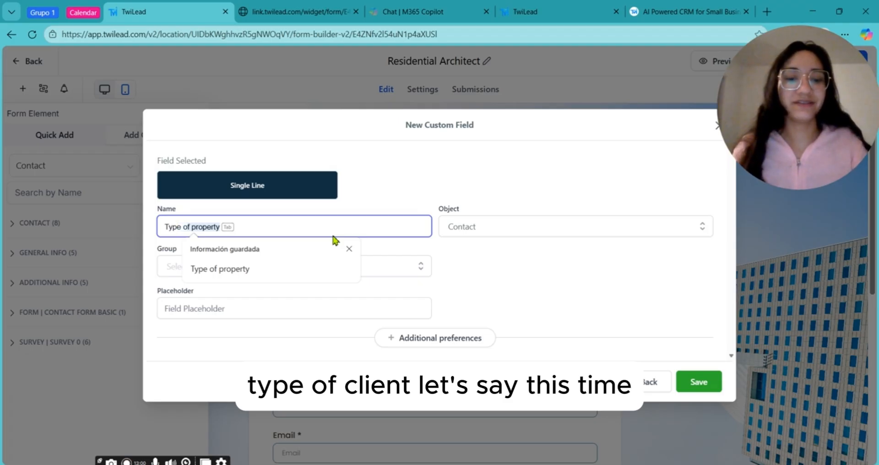
pyautogui.write('of client')
# Step: Assign the new custom field to the Contact object and the Contact group, and save it
pyautogui.click(499, 233)
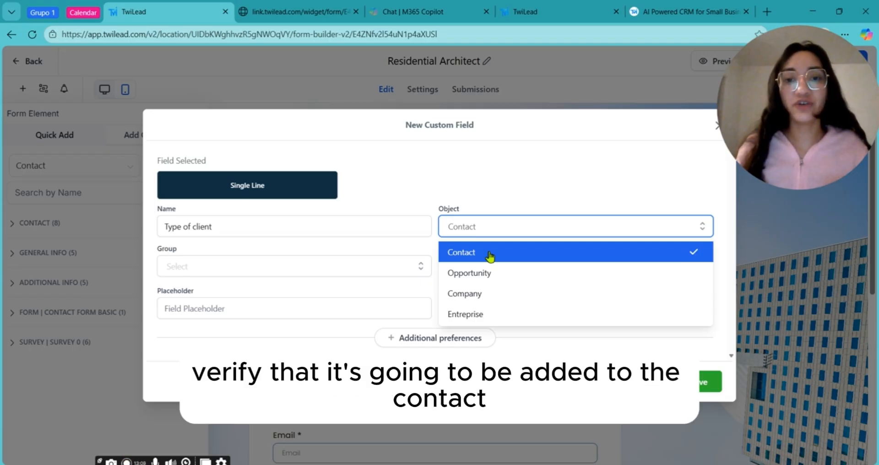
pyautogui.click(490, 255)
pyautogui.click(490, 232)
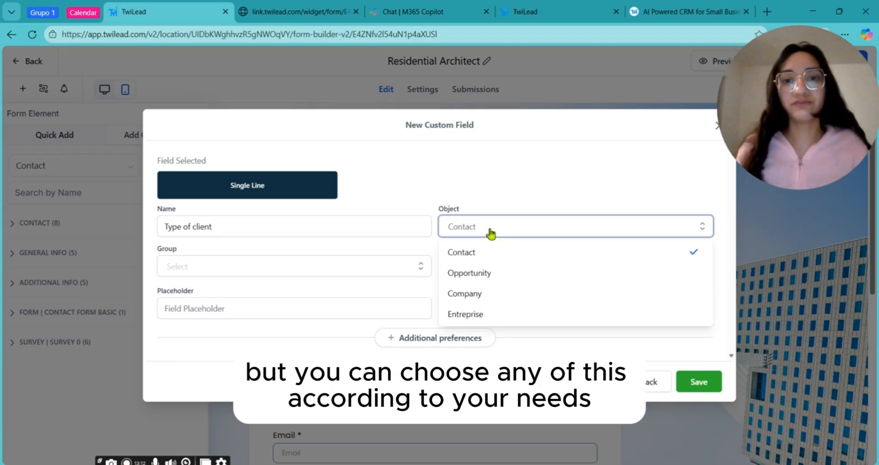
pyautogui.click(467, 258)
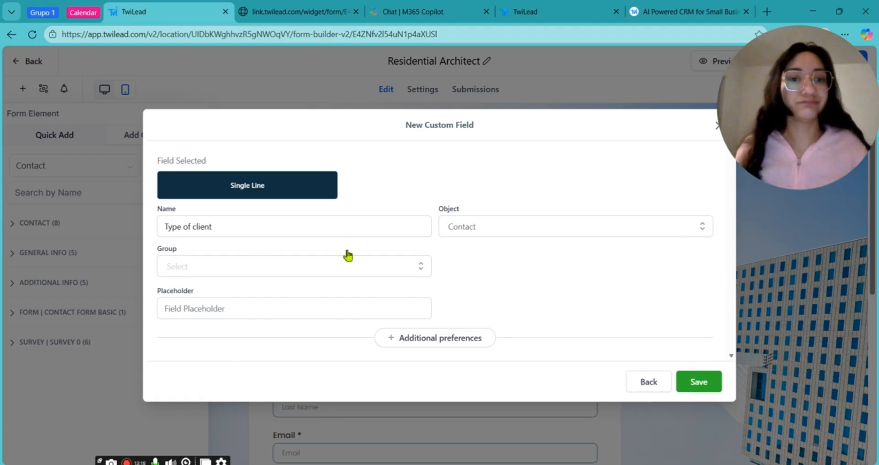
pyautogui.click(381, 265)
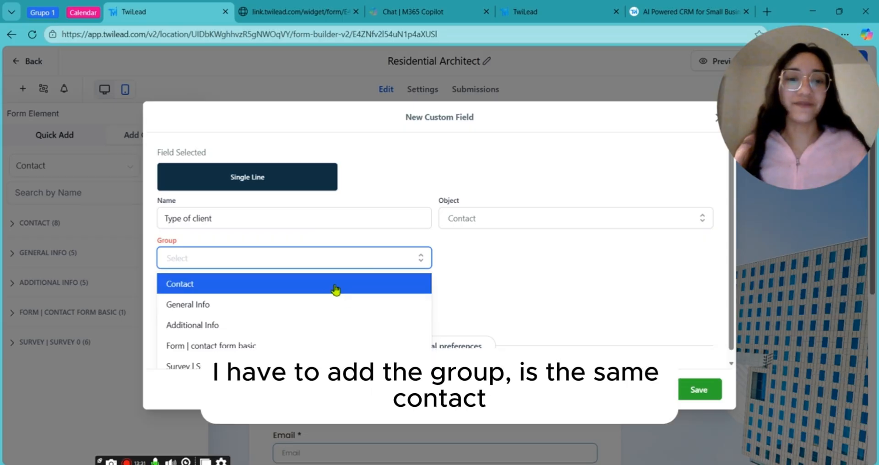
pyautogui.click(335, 286)
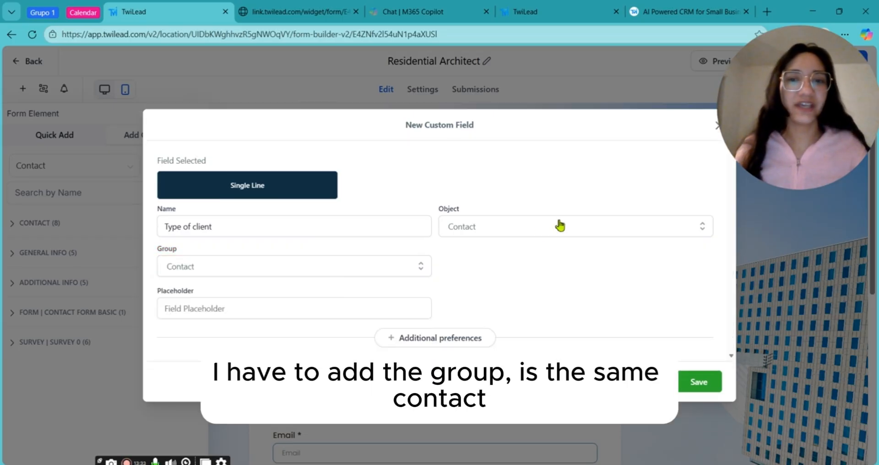
pyautogui.click(694, 383)
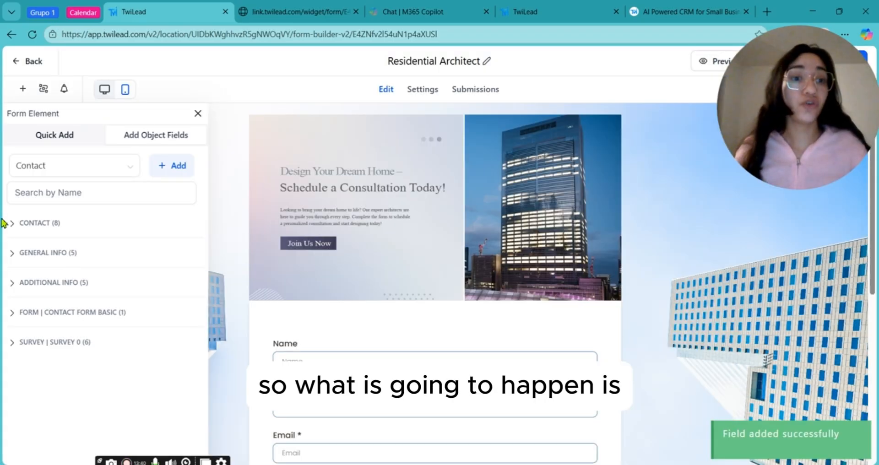
# Step: Insert the Type of client field from the Contact group below Last Name in the form, and close the element list and field settings
pyautogui.click(29, 229)
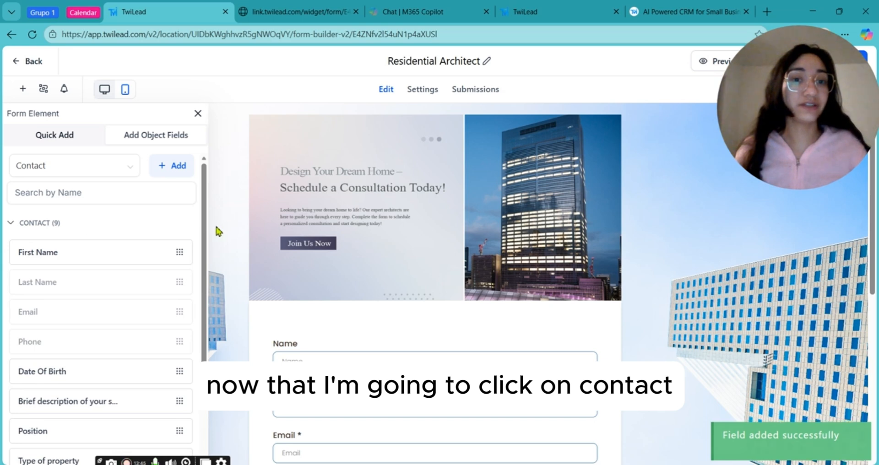
pyautogui.moveTo(202, 236); pyautogui.dragTo(192, 286)
pyautogui.scroll(-2, 183, 320)
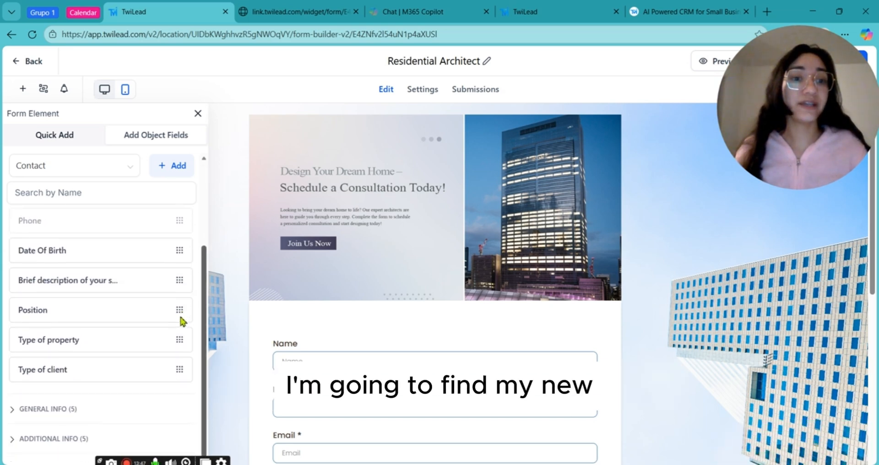
pyautogui.moveTo(69, 359); pyautogui.dragTo(336, 428)
pyautogui.click(336, 432)
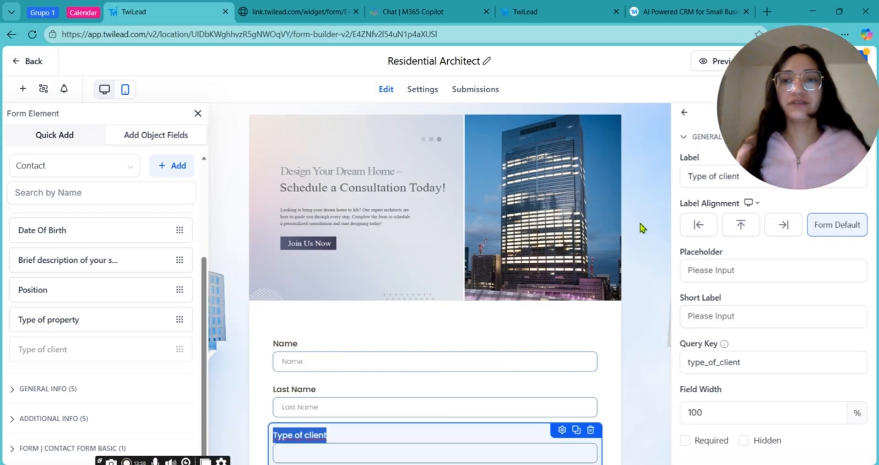
pyautogui.click(196, 114)
pyautogui.moveTo(799, 107); pyautogui.dragTo(489, 87)
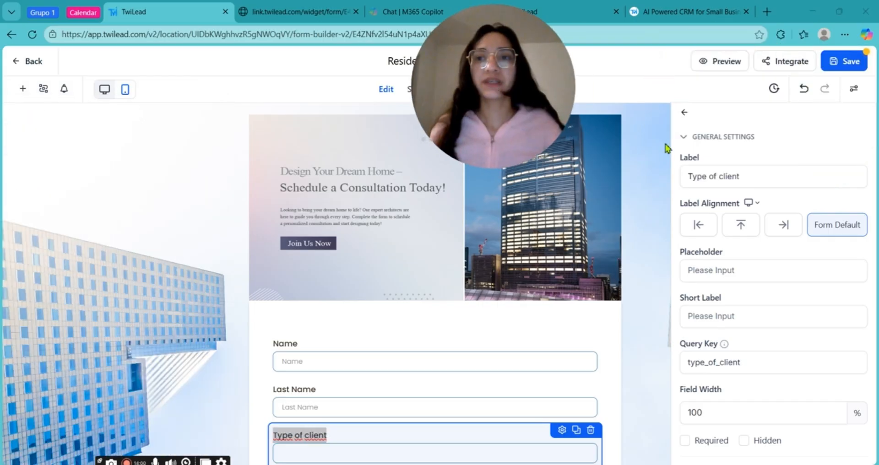
pyautogui.click(684, 112)
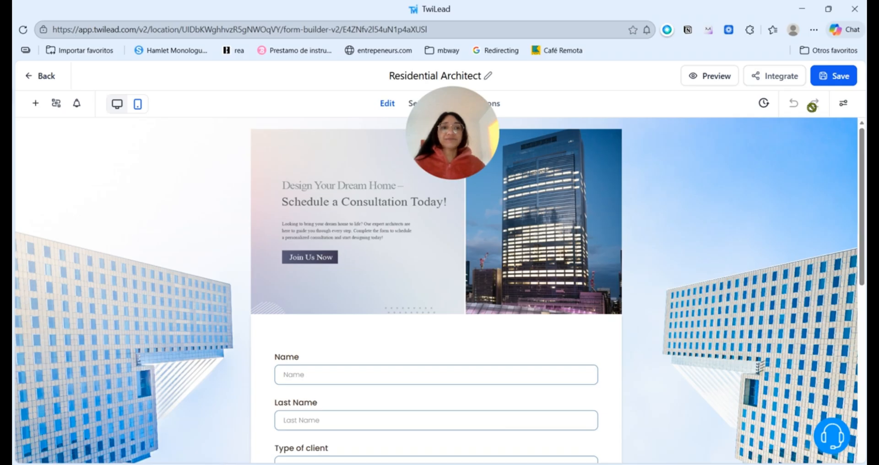
# Step: Open the form's integration options and copy the embed code with the Inline layout
pyautogui.click(760, 78)
pyautogui.moveTo(453, 133); pyautogui.dragTo(744, 110)
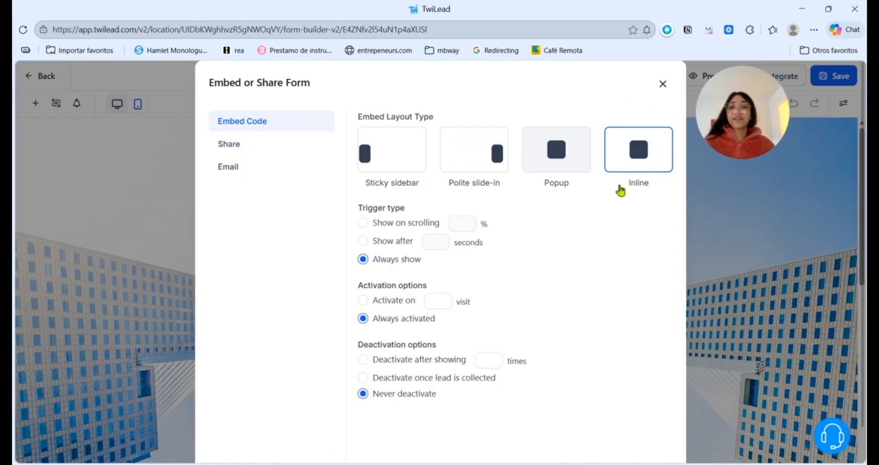
pyautogui.click(478, 364)
pyautogui.scroll(-1, 308, 151)
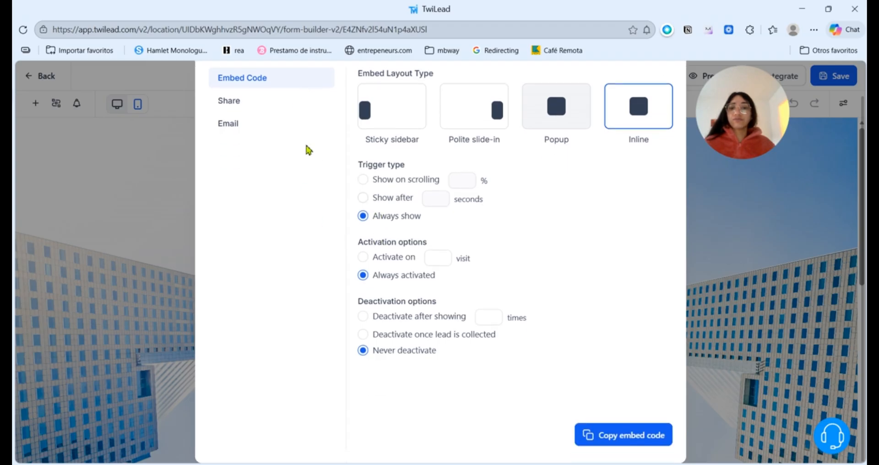
pyautogui.click(594, 439)
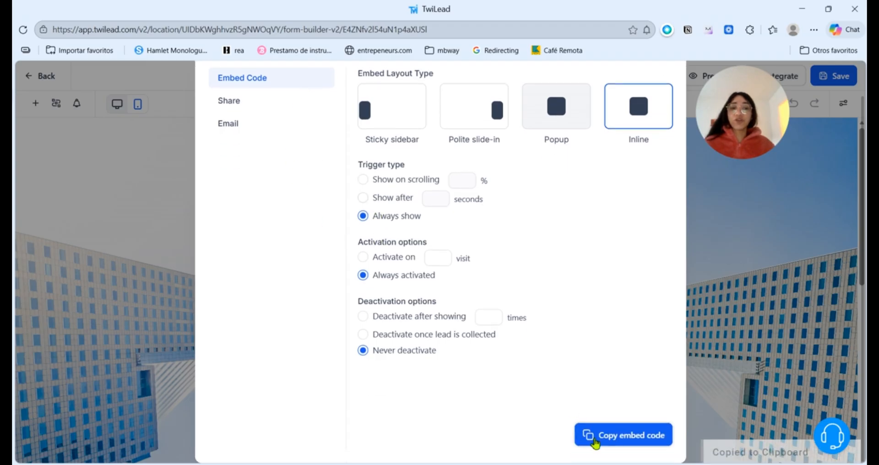
# Step: Show the form's sharing options and open the public form link
pyautogui.scroll(1, 620, 212)
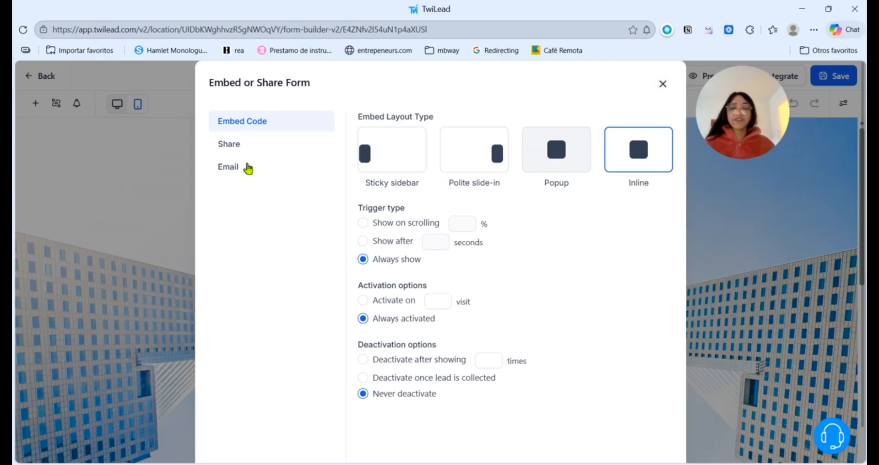
pyautogui.click(248, 146)
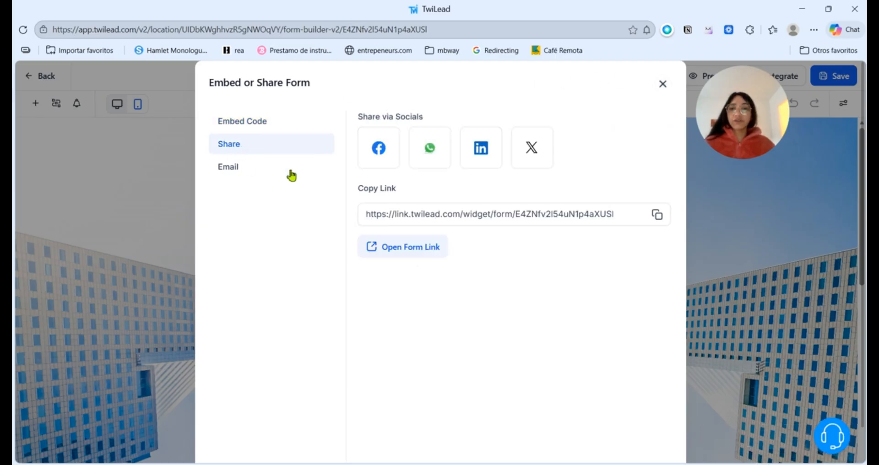
pyautogui.click(420, 253)
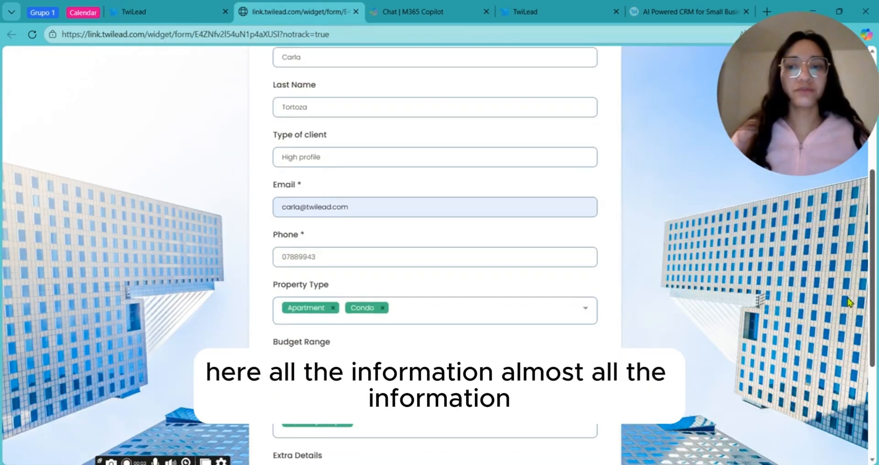
# Step: Set the Preferred Consultation Date in the public form to January 8, 2026
pyautogui.scroll(-3, 848, 302)
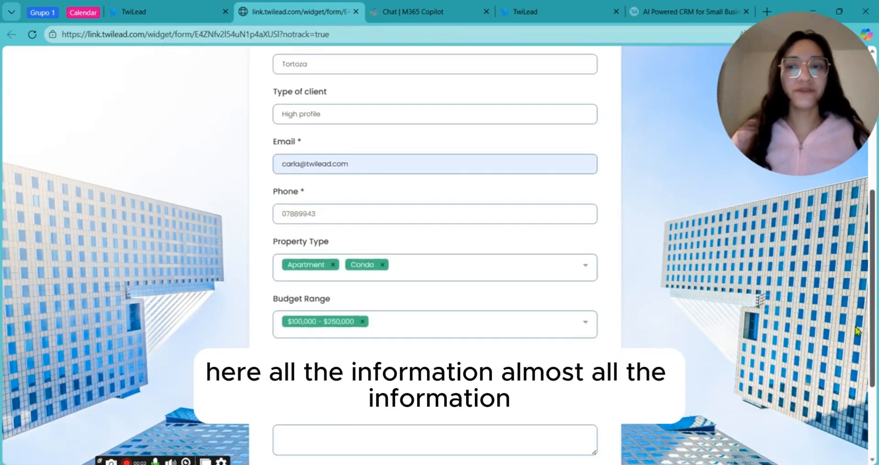
pyautogui.scroll(-1, 876, 363)
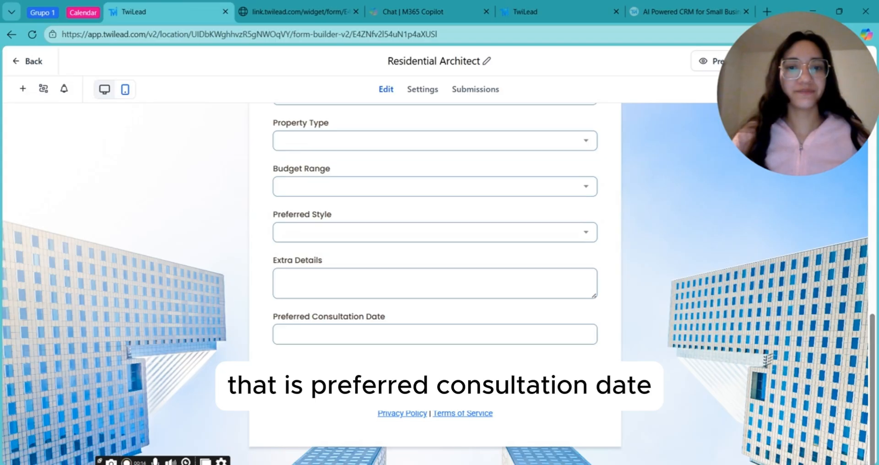
pyautogui.click(413, 339)
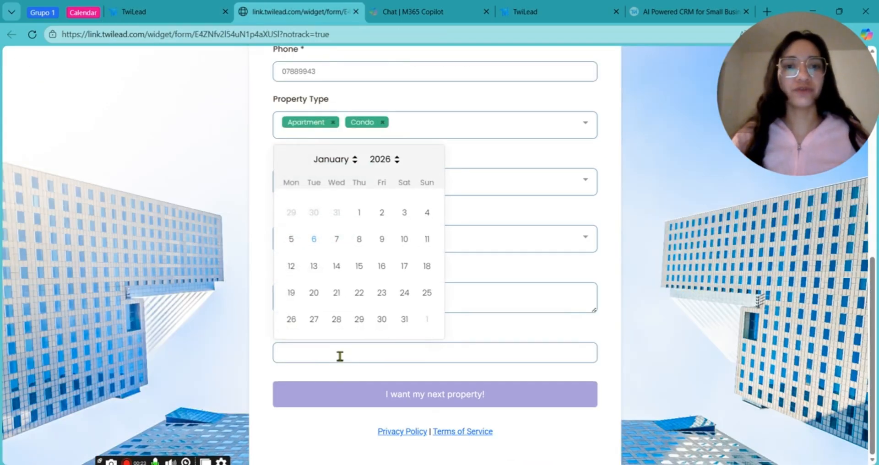
pyautogui.click(360, 240)
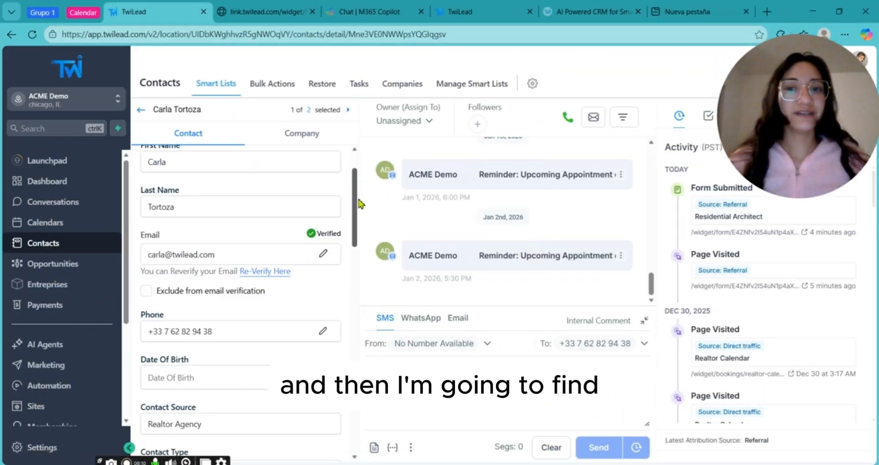
# Step: Examine the contact record's fields, including the Type Of Client answer and the contact details
pyautogui.moveTo(357, 201); pyautogui.dragTo(368, 296)
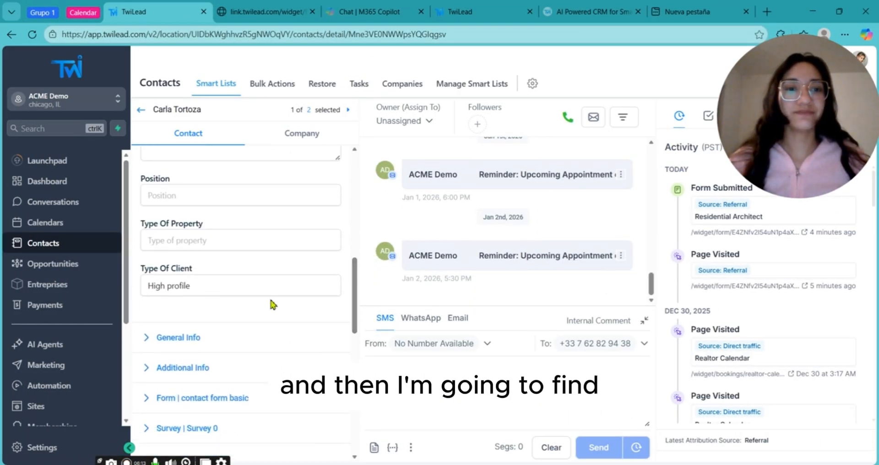
pyautogui.click(273, 287)
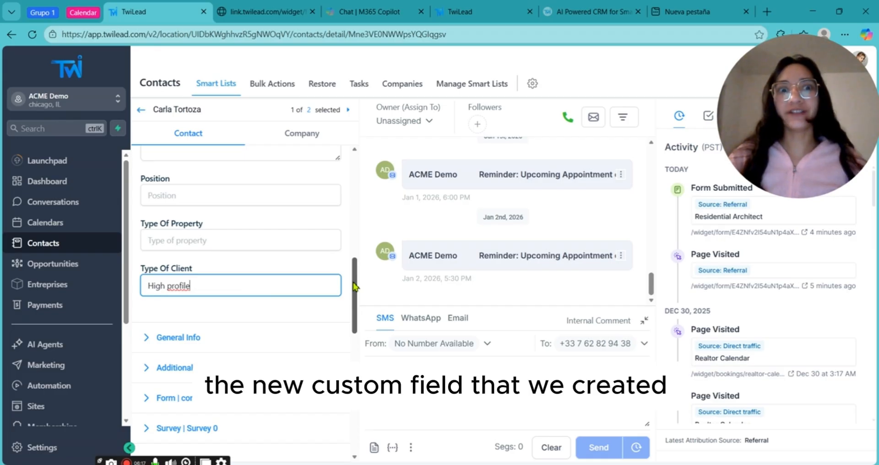
pyautogui.moveTo(355, 287)
pyautogui.mouseDown()
pyautogui.moveTo(355, 316)
pyautogui.moveTo(350, 302)
pyautogui.mouseUp()
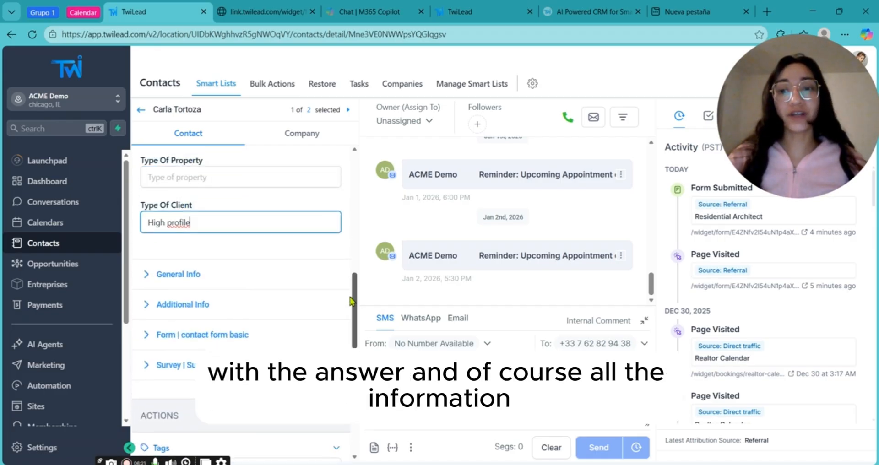
pyautogui.scroll(6, 338, 228)
pyautogui.scroll(-2, 319, 247)
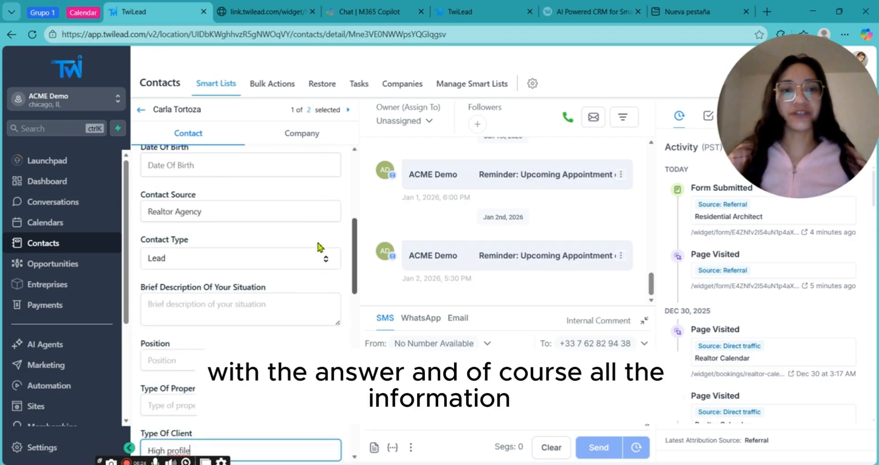
pyautogui.scroll(6, 319, 247)
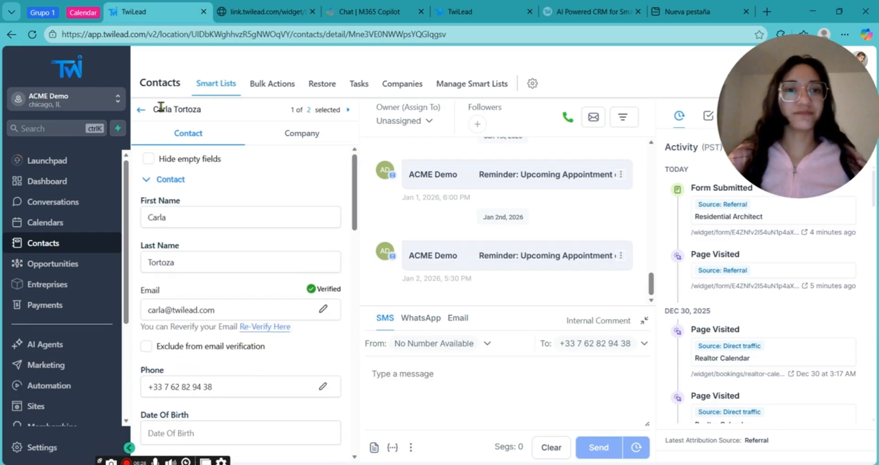
pyautogui.scroll(-1, 355, 232)
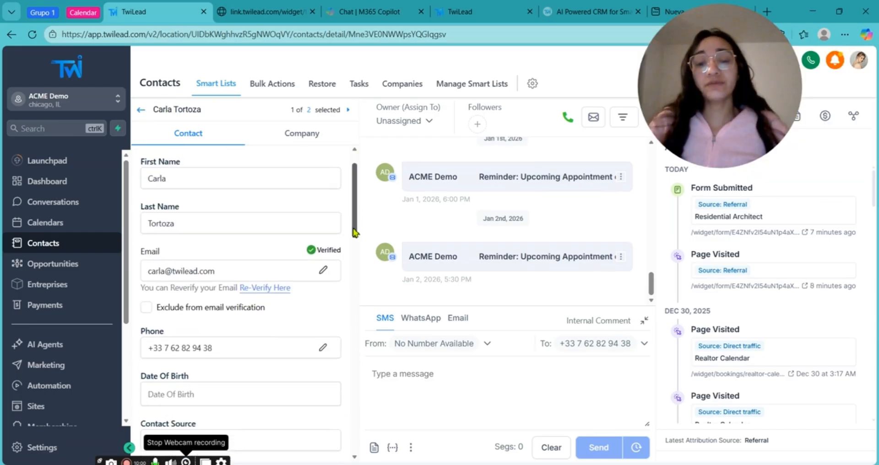
pyautogui.scroll(2, 355, 232)
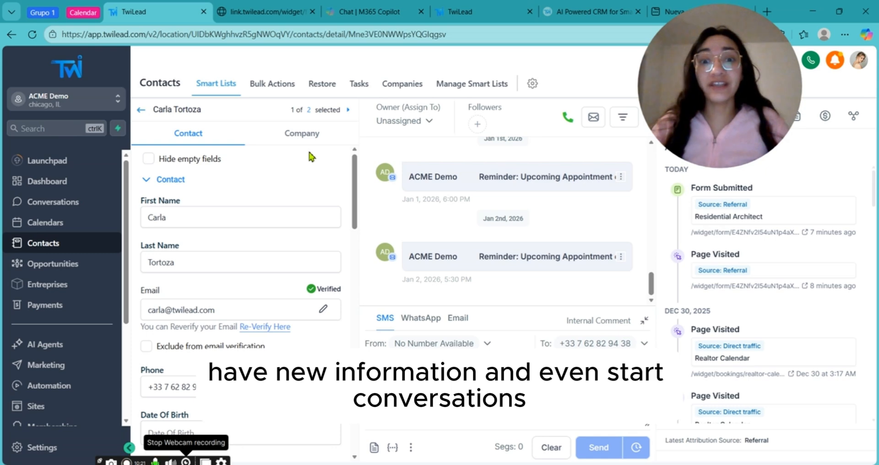
# Step: Draft the SMS message "Hi" to the contact and clear it without sending
pyautogui.click(397, 381)
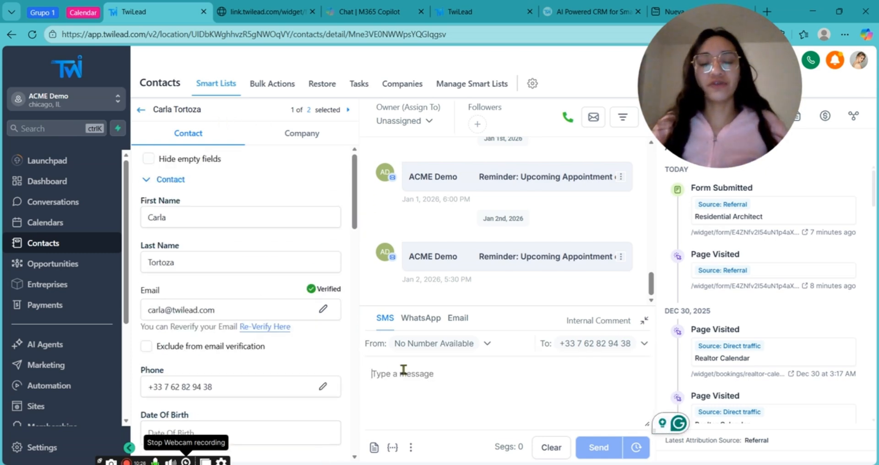
pyautogui.write('Hi')
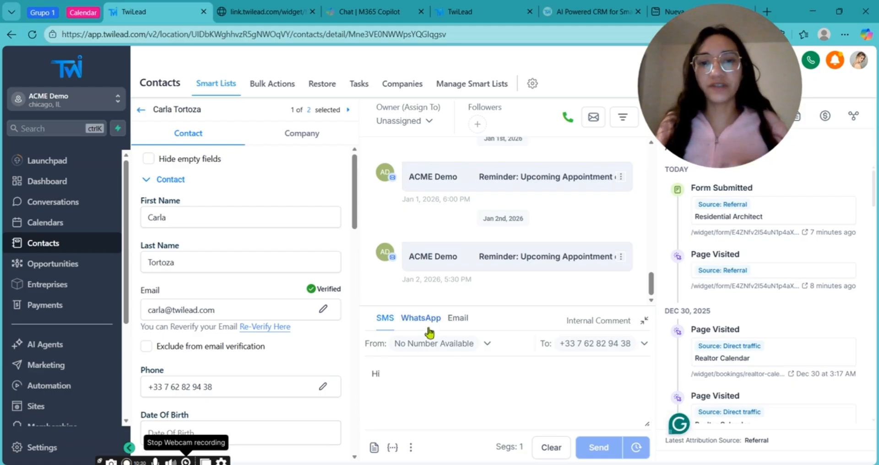
pyautogui.moveTo(382, 368); pyautogui.dragTo(369, 368)
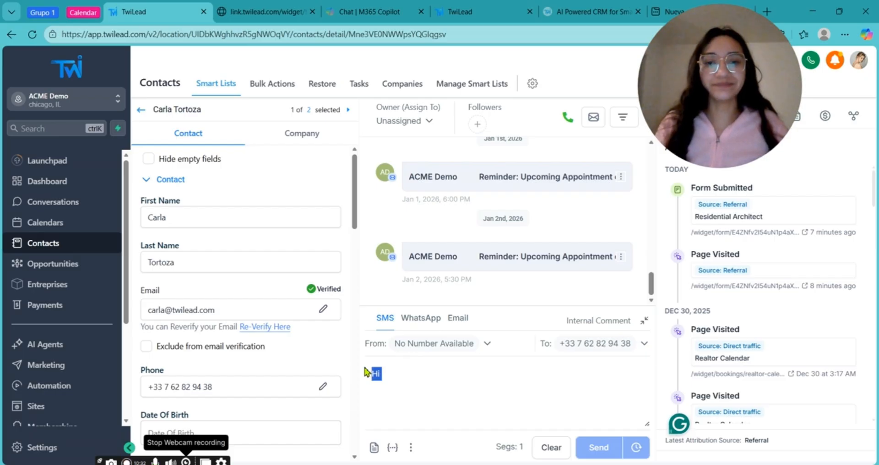
pyautogui.press('BackSpace')
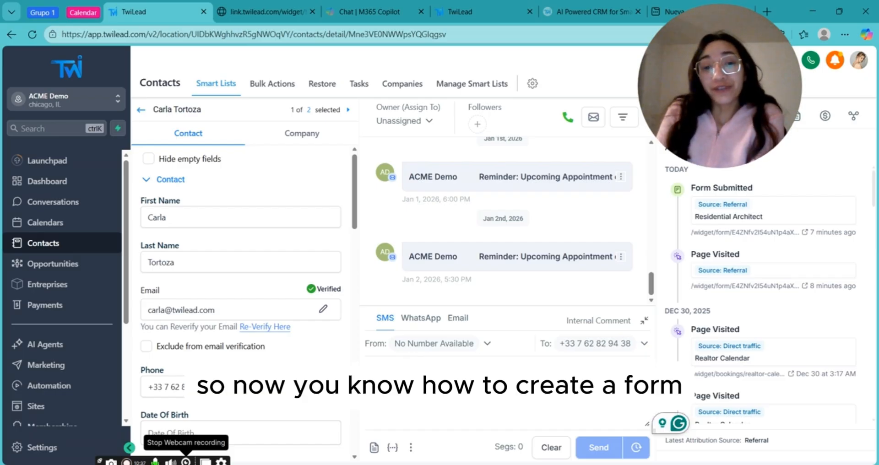